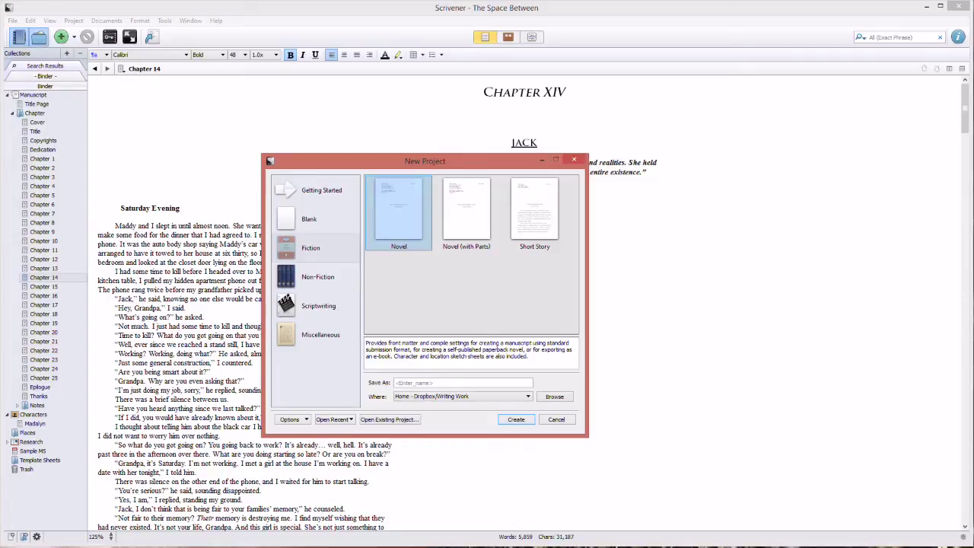
Name the new Fiction Novel project 'My Novel' and create it.
left_click_drag(425, 161, 367, 157)
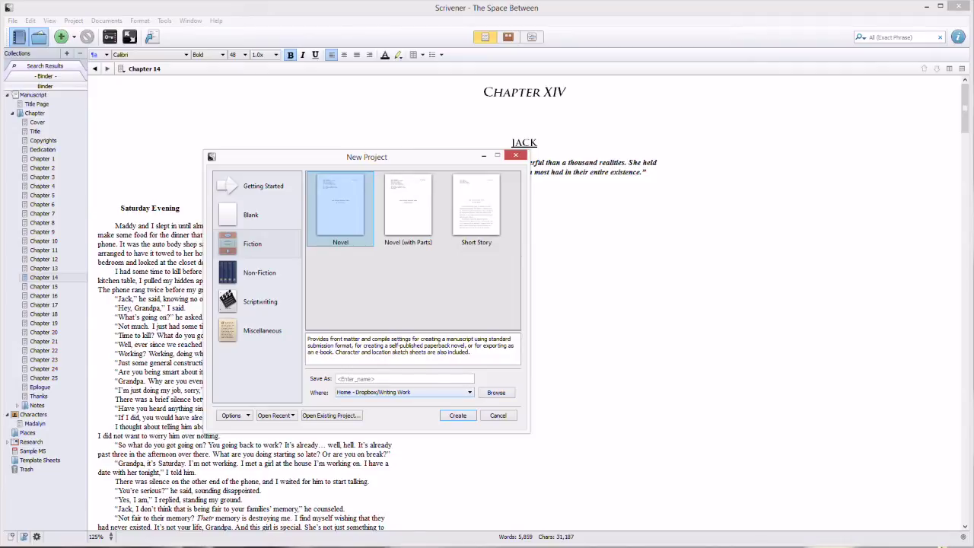
left_click(403, 379)
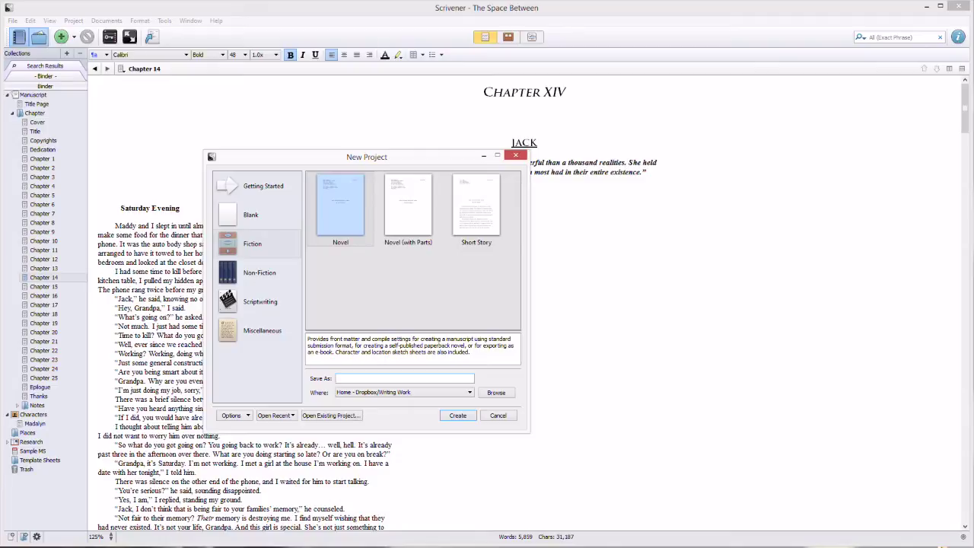
type("My Novel")
key("Return")
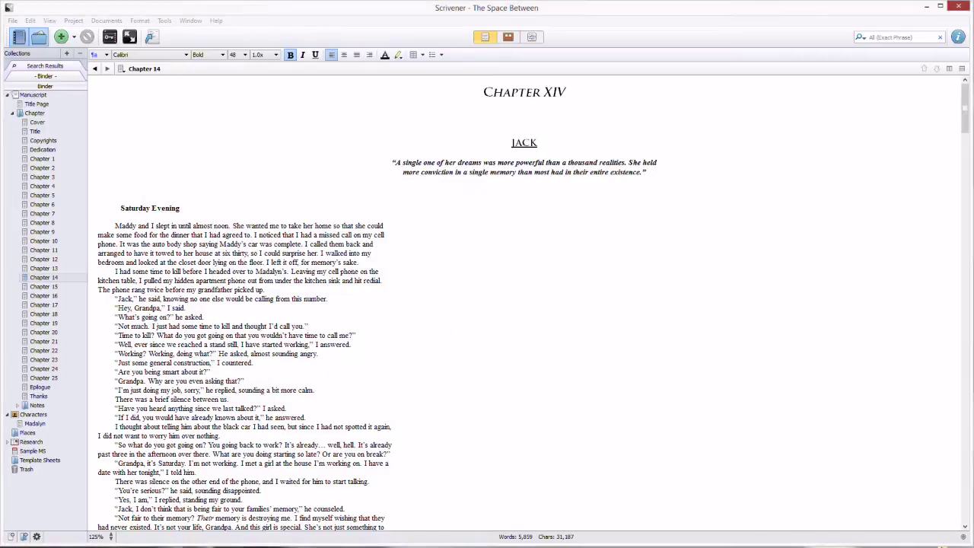
Close The Space Between project, then maximize and restore the My Novel window.
key("ctrl+w")
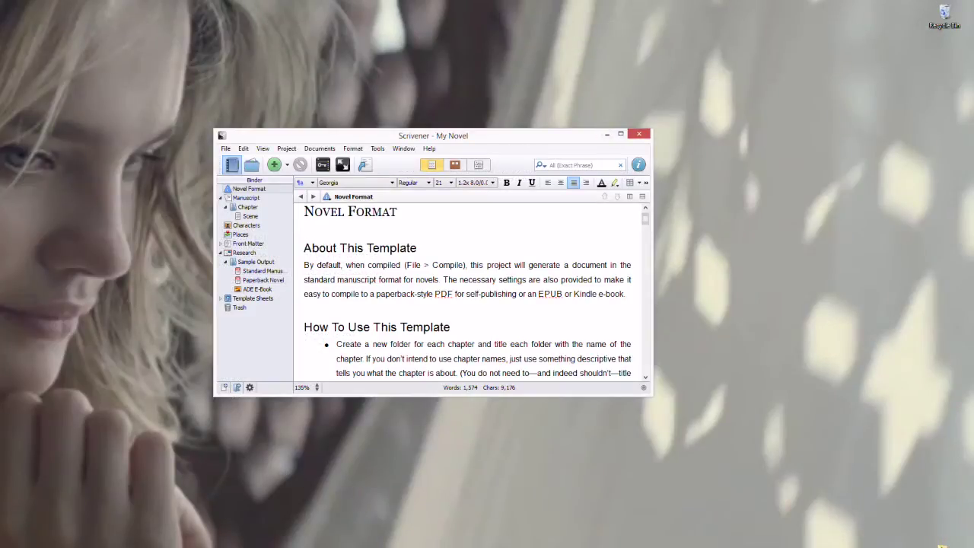
left_click(620, 134)
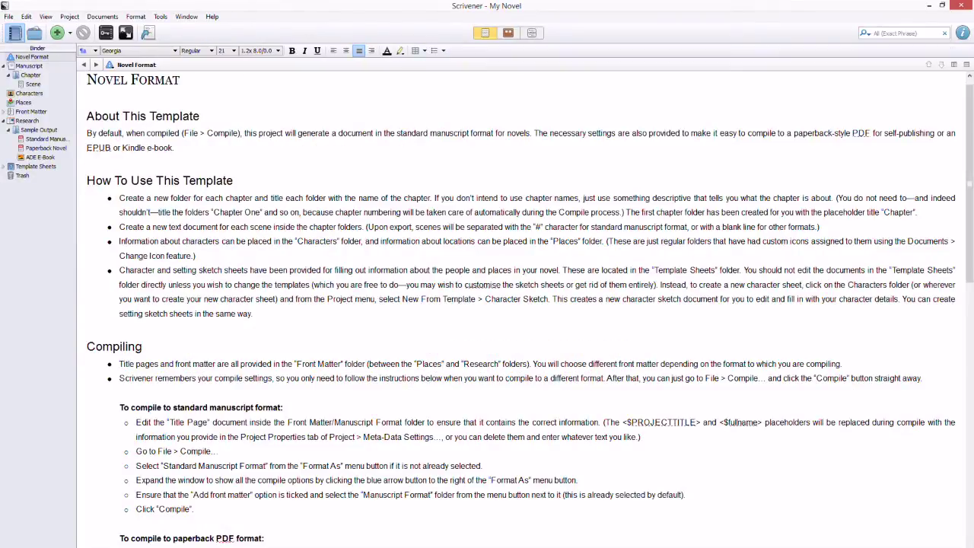
left_click(942, 5)
Move and enlarge the My Novel window to fill the screen, scrolling through Novel Format.
left_click_drag(495, 136, 283, 8)
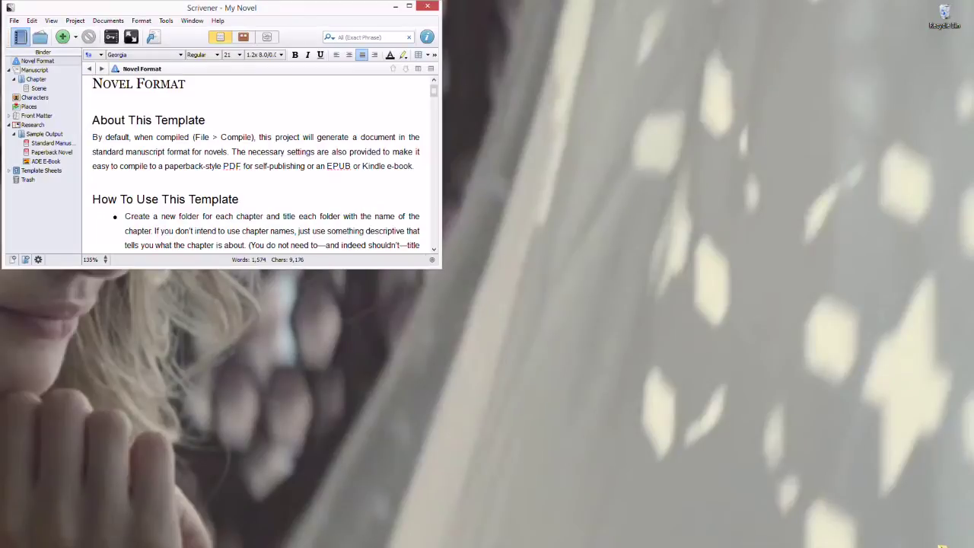
left_click_drag(440, 267, 973, 547)
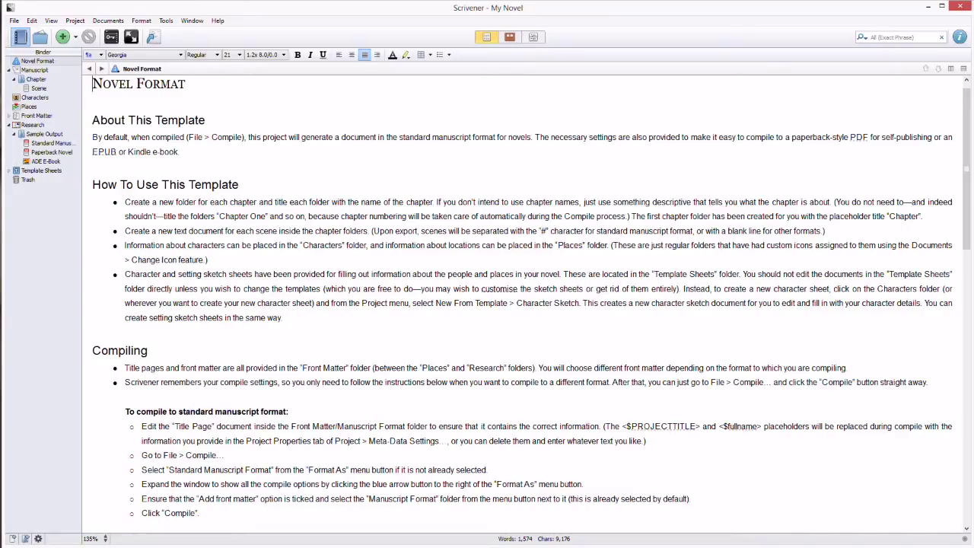
scroll(525, 305, "down", 10)
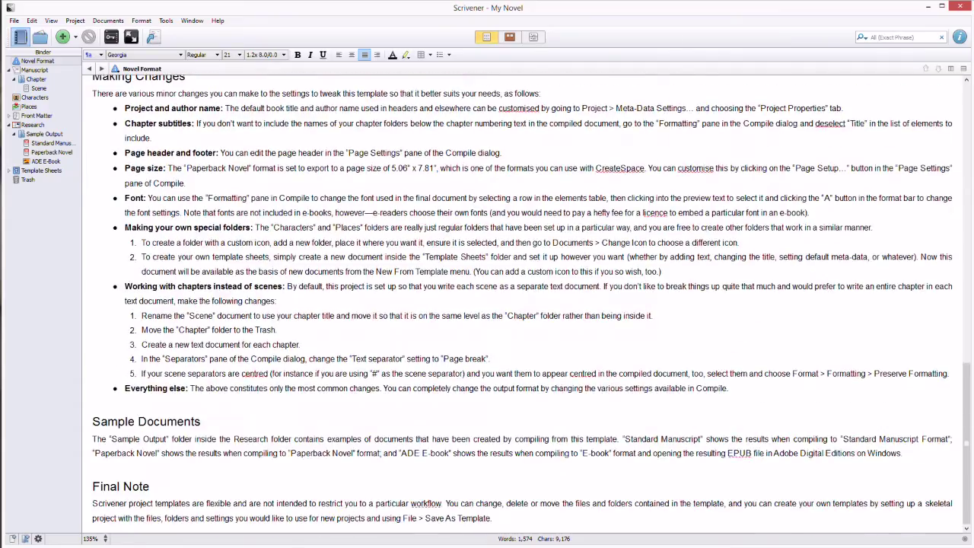
scroll(525, 304, "up", 15)
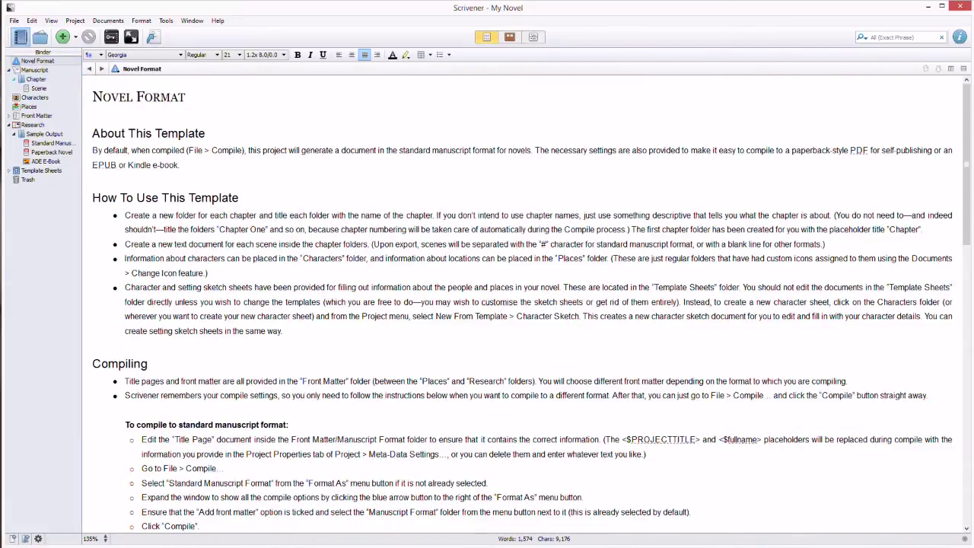
Browse the Scene, Chapter and Manuscript binder items and select the Scene index card.
left_click(38, 88)
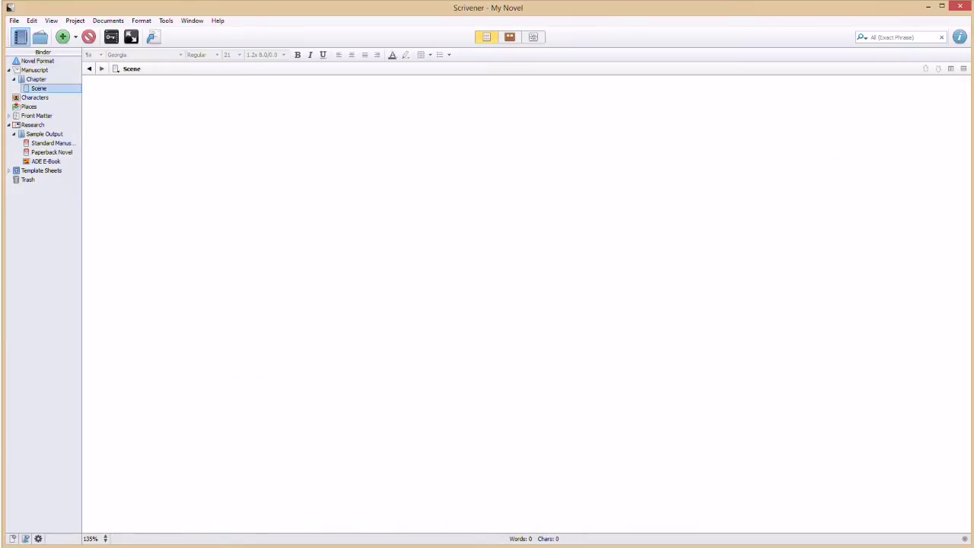
left_click(36, 79)
left_click(35, 70)
left_click(36, 79)
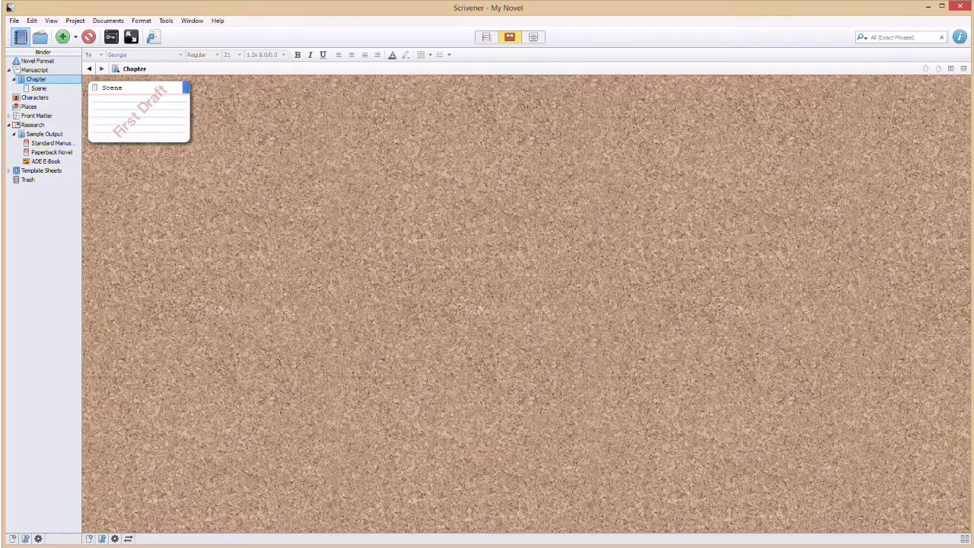
left_click(138, 114)
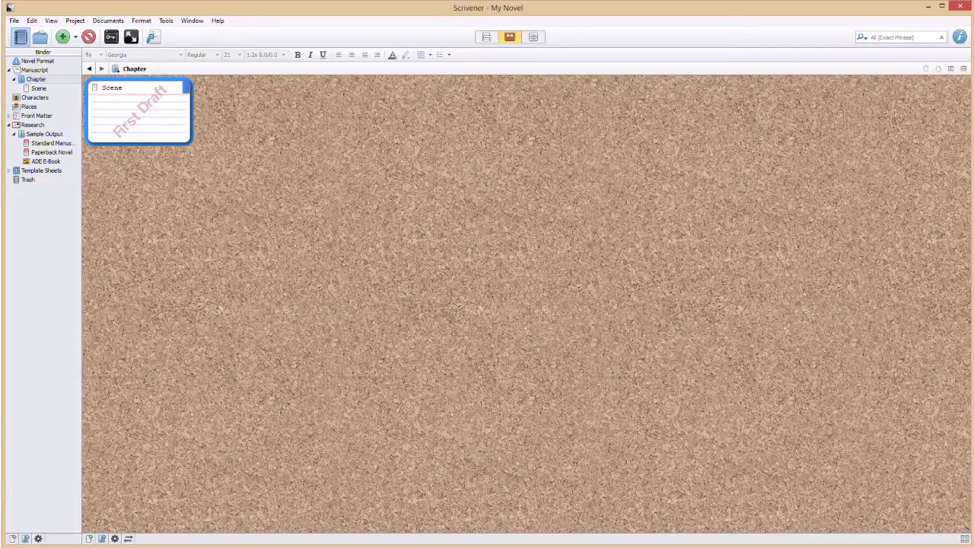
Select the Chapter folder and check its context menu without changes.
left_click(35, 79)
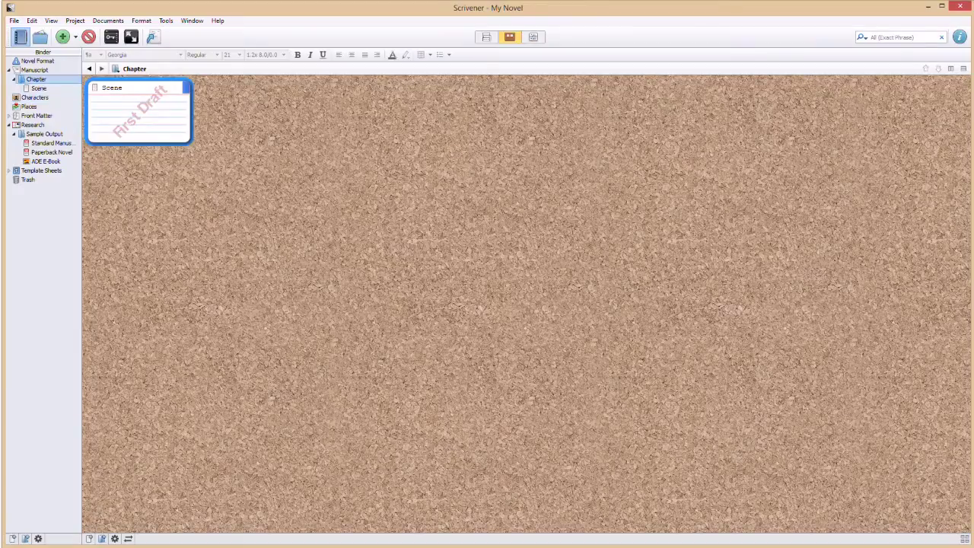
right_click(36, 80)
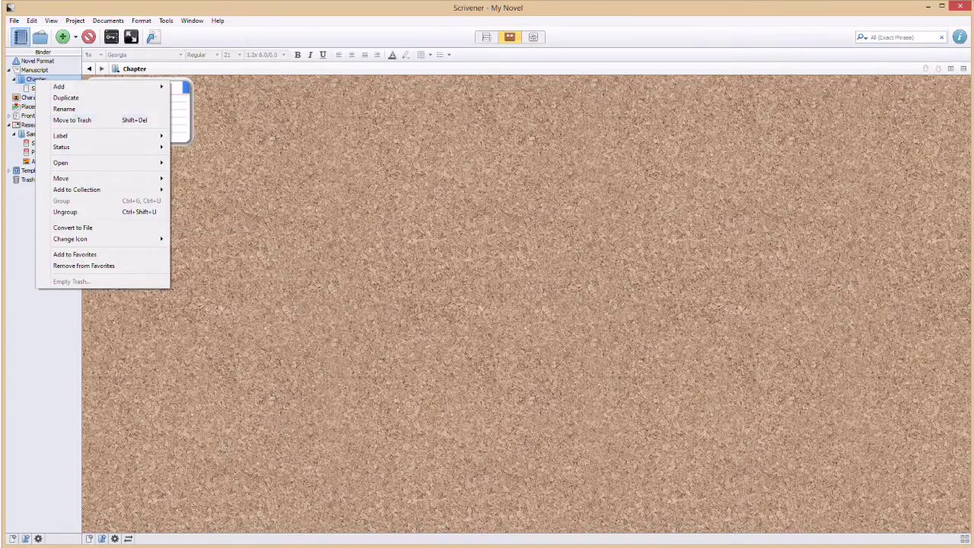
key("Escape")
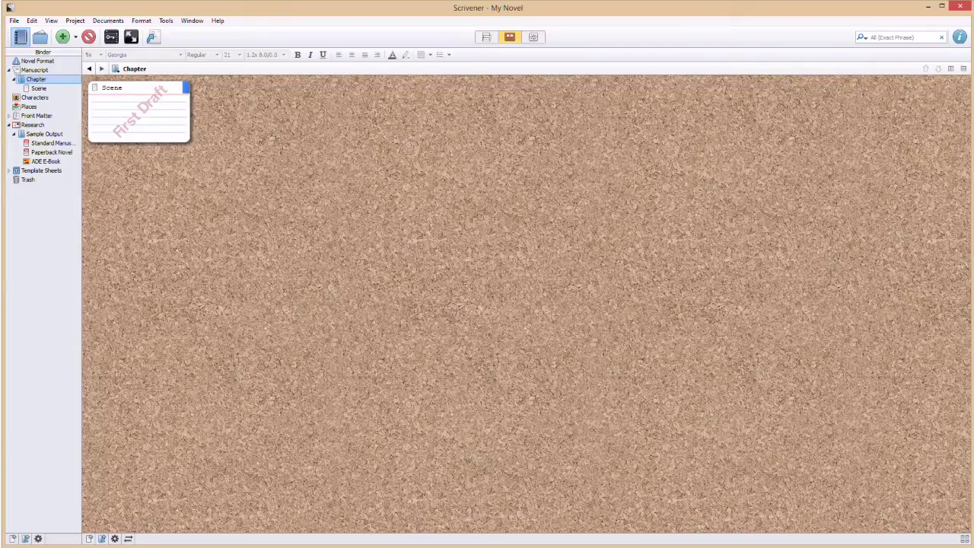
Inspect the Chapter card's synopsis on the Manuscript corkboard, then return to Chapter's cards.
left_click(35, 70)
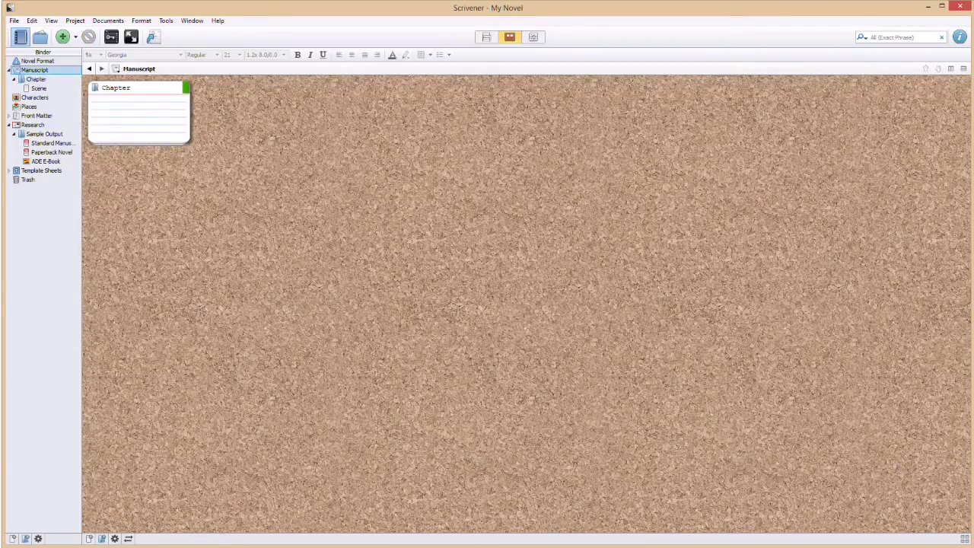
left_click(94, 101)
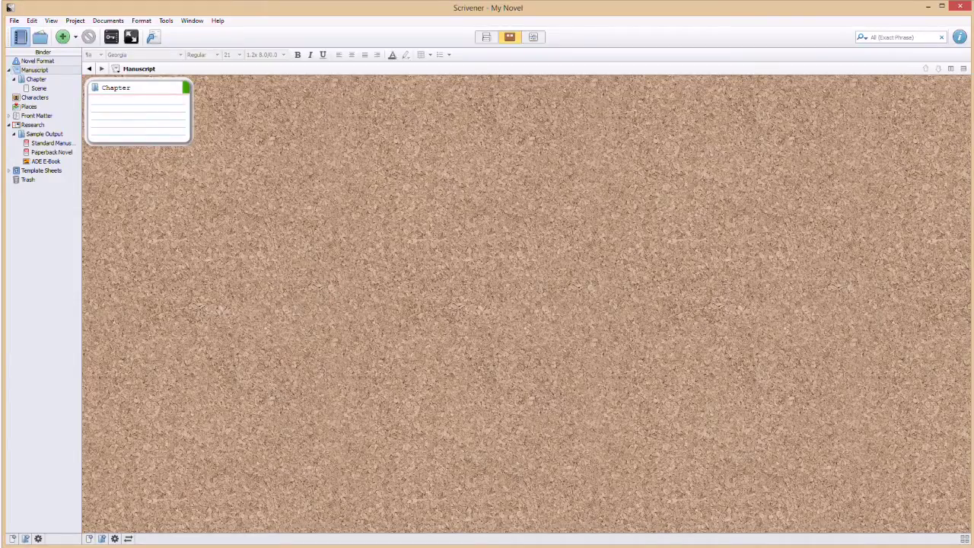
right_click(138, 106)
key("Escape")
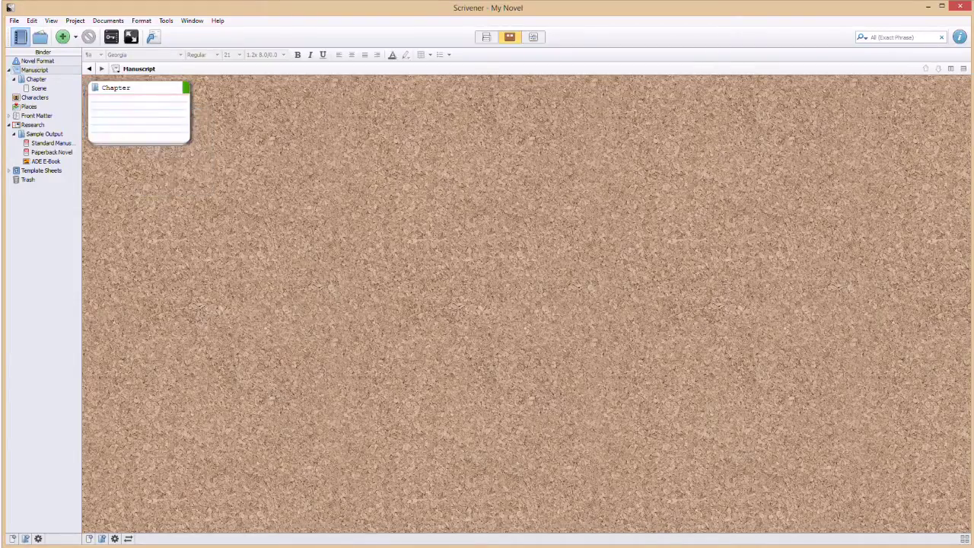
left_click(36, 79)
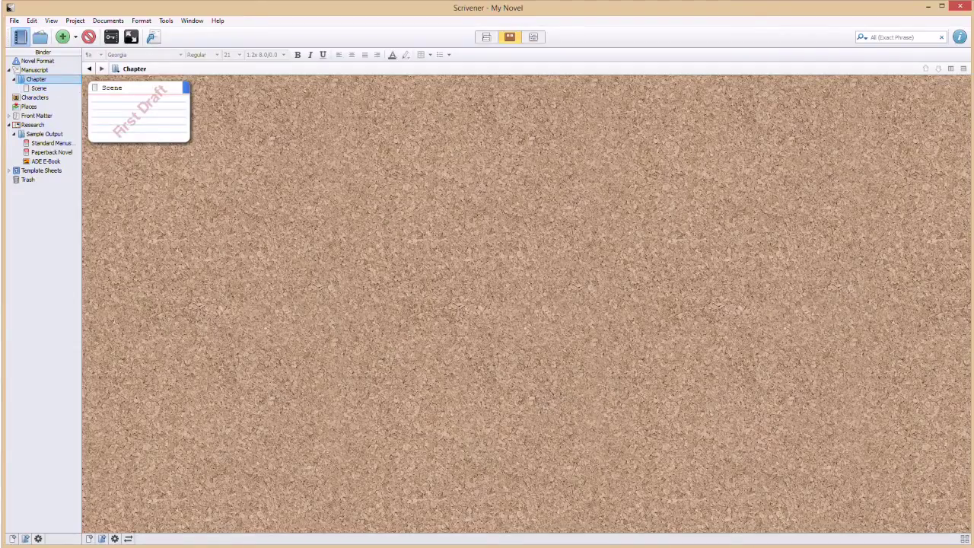
Add a new text document titled 'Chapter 1' to the Chapter folder.
right_click(232, 102)
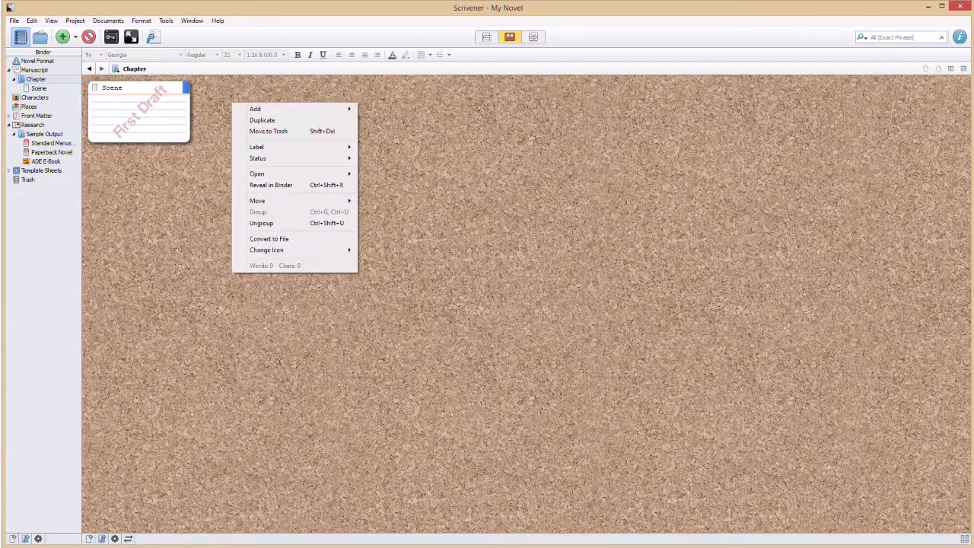
mouse_move(255, 109)
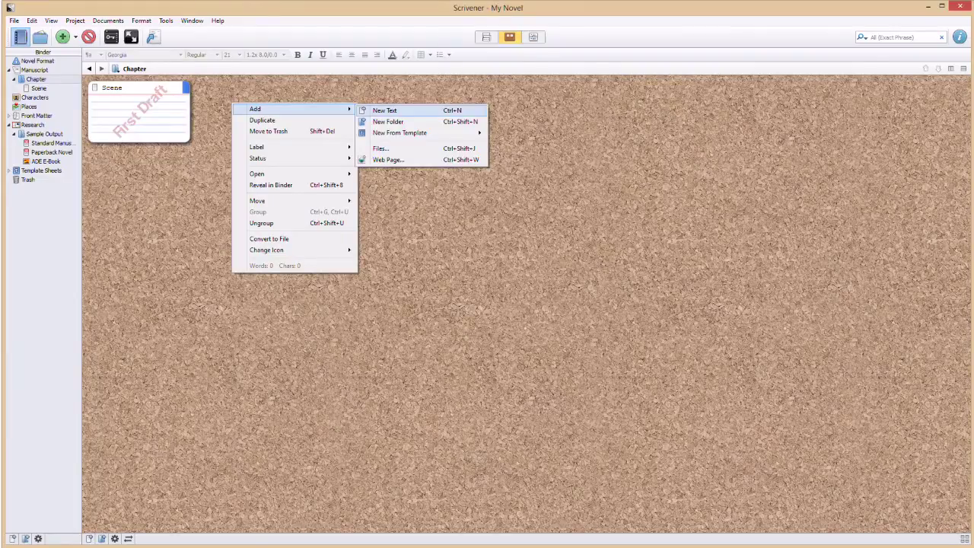
left_click(384, 111)
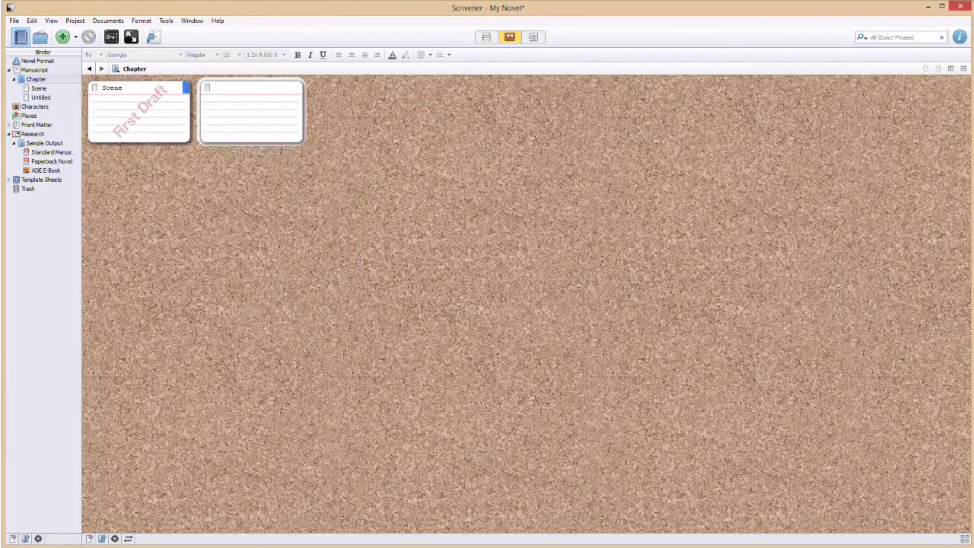
type("Chapter 1")
key("Return")
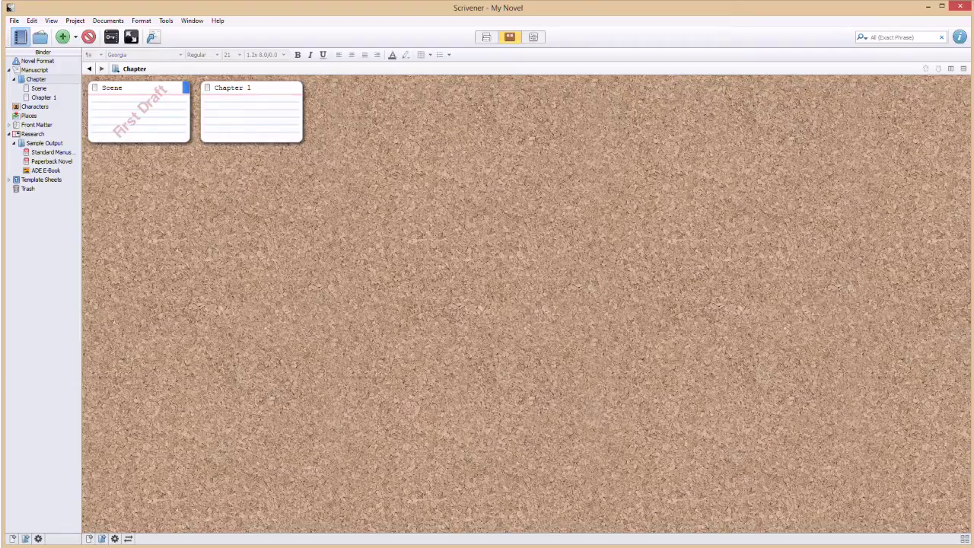
Cycle through Outliner, Corkboard and Scrivenings views, then open the Chapter 1 document.
key("ctrl+3")
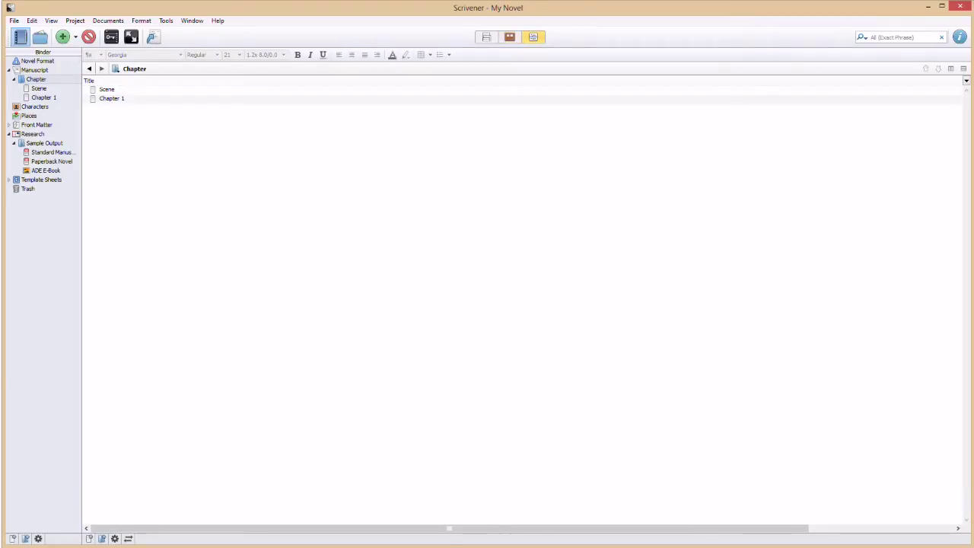
key("ctrl+2")
key("ctrl+1")
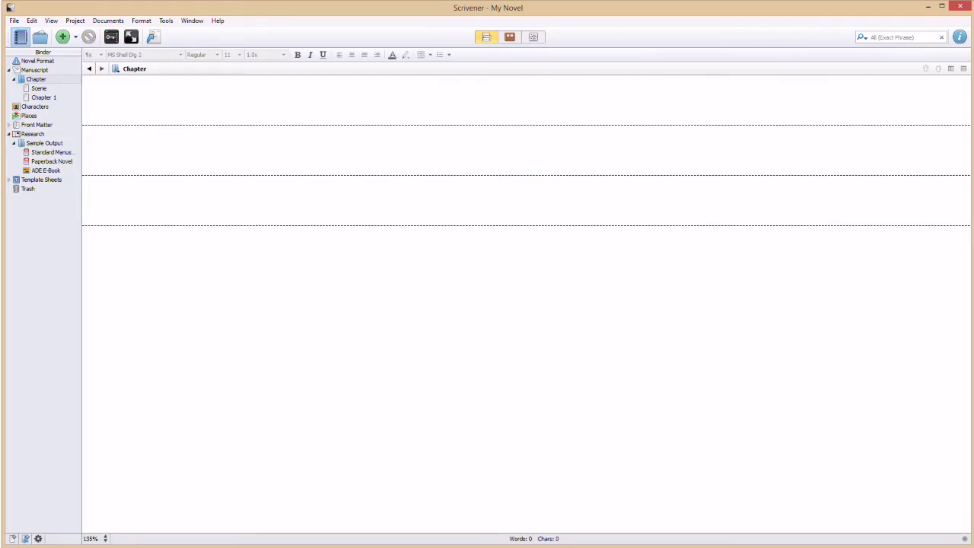
key("ctrl+2")
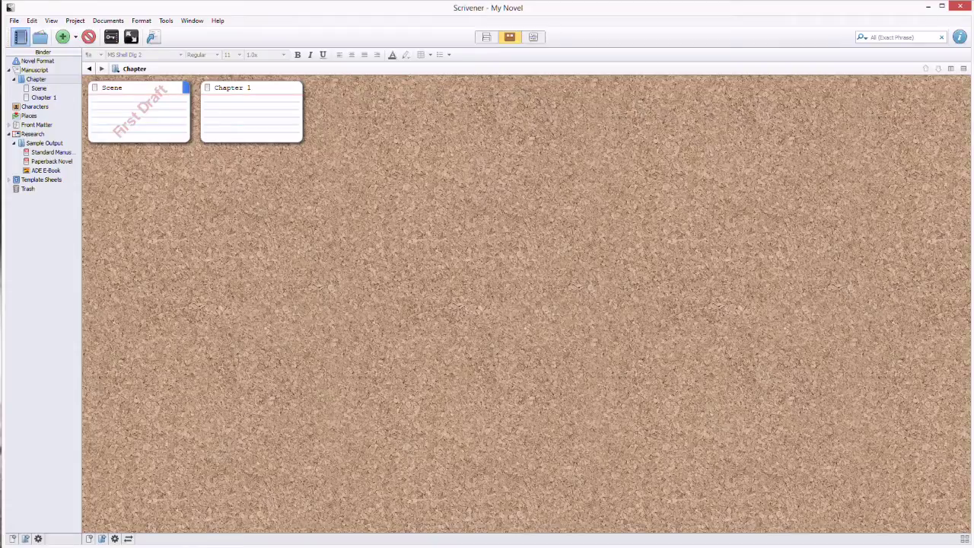
left_click(43, 98)
Type the heading 'Chapter I', centre it and set it to size 18.
left_click(117, 90)
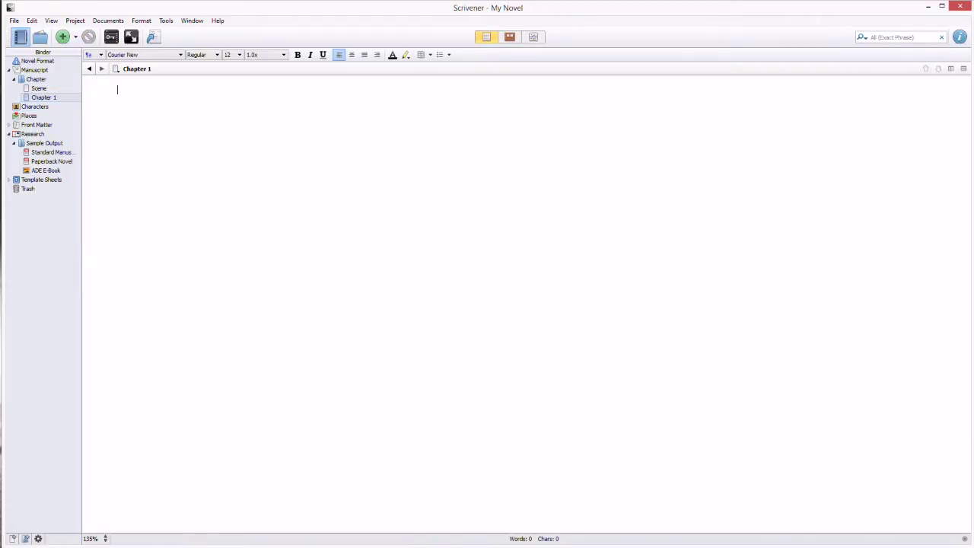
type("Chapter I")
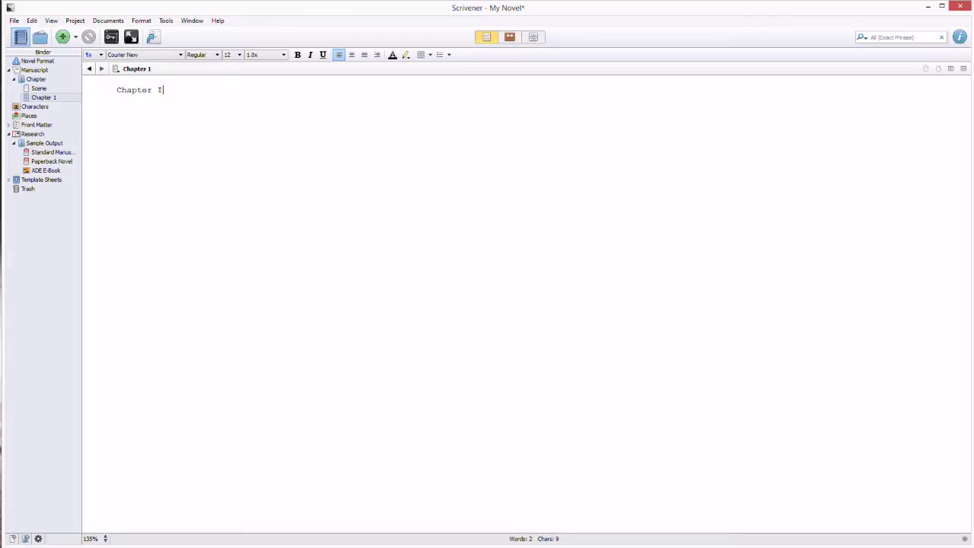
key("ctrl+a")
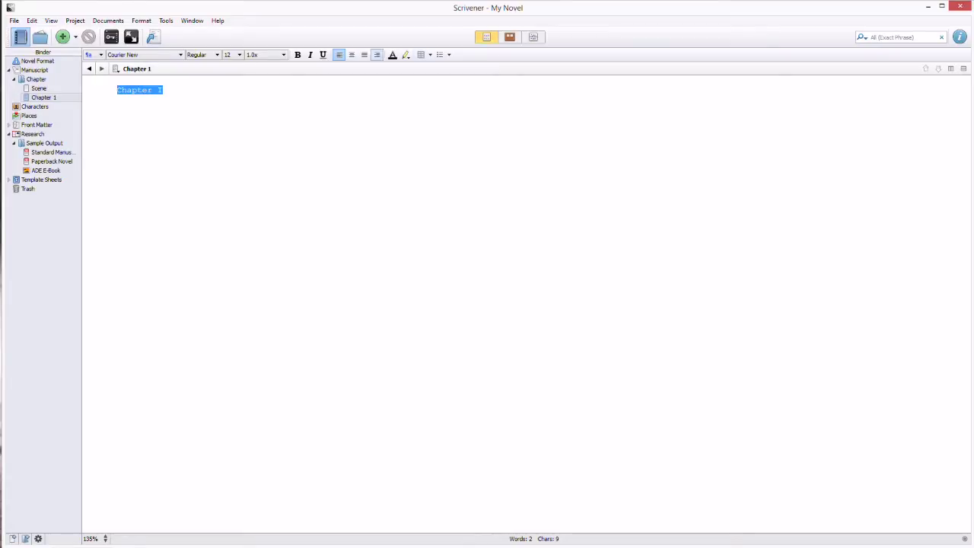
key("ctrl+bar")
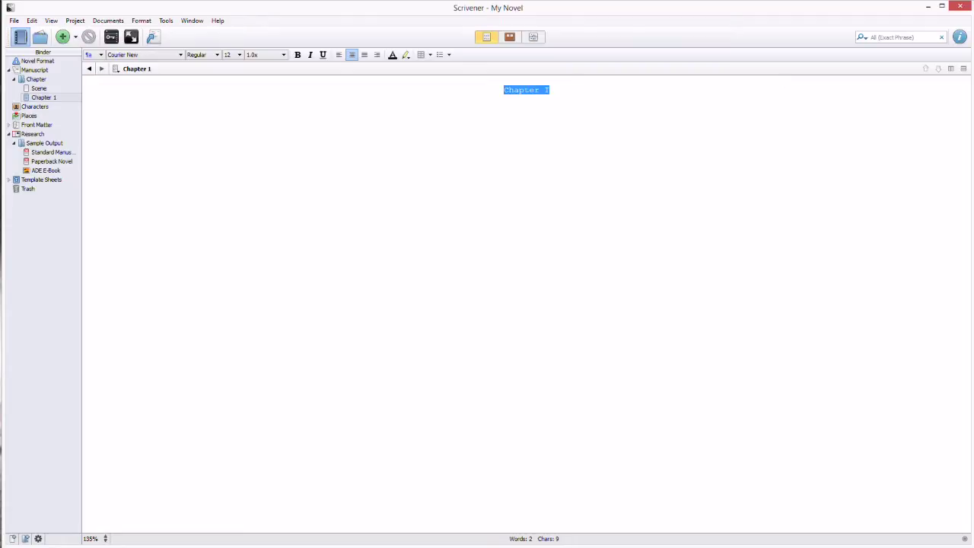
left_click(239, 55)
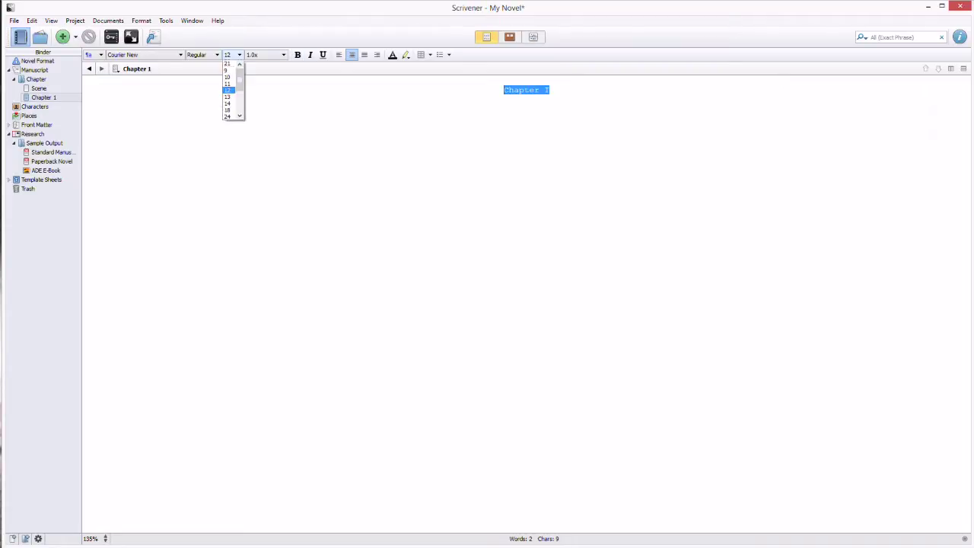
left_click(227, 109)
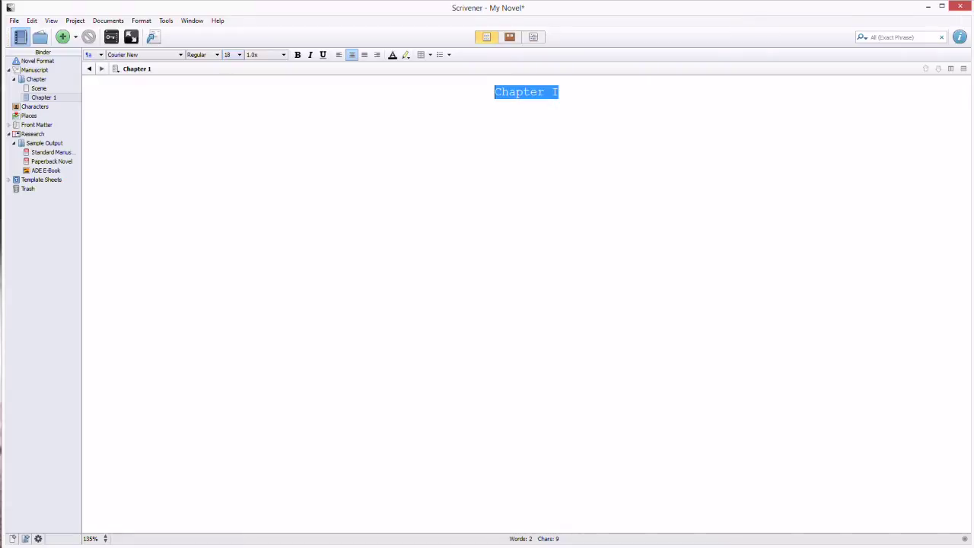
Browse the font list and close it without changing the font.
left_click(181, 55)
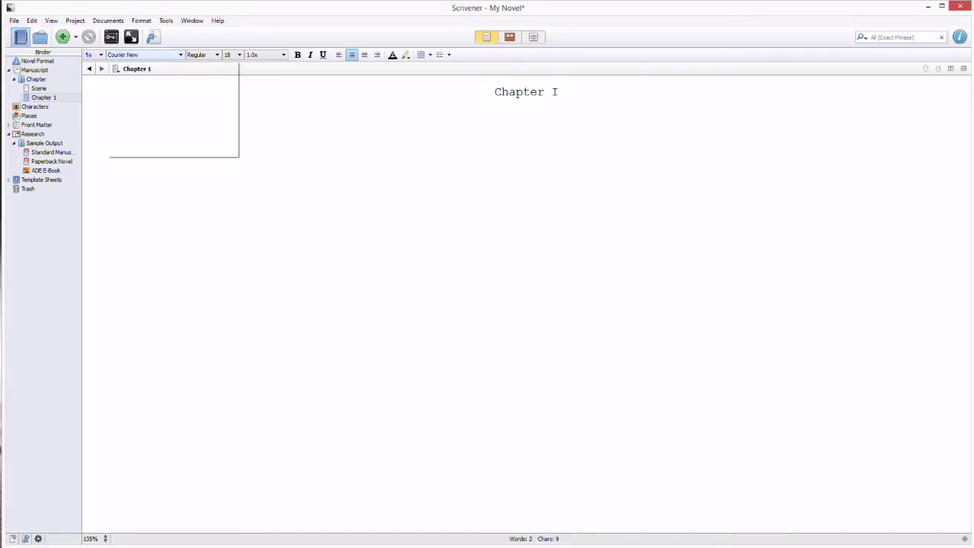
scroll(172, 107, "up", 8)
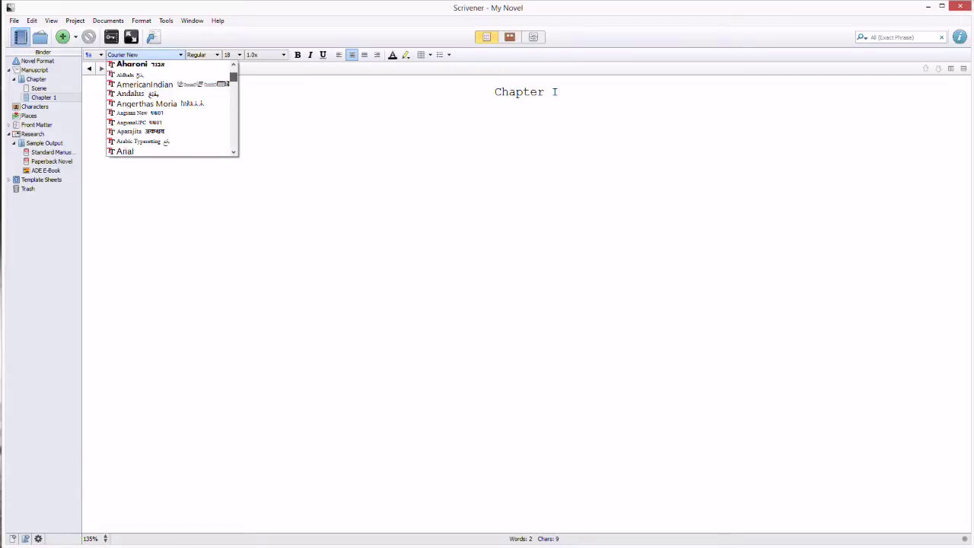
scroll(171, 106, "up", 4)
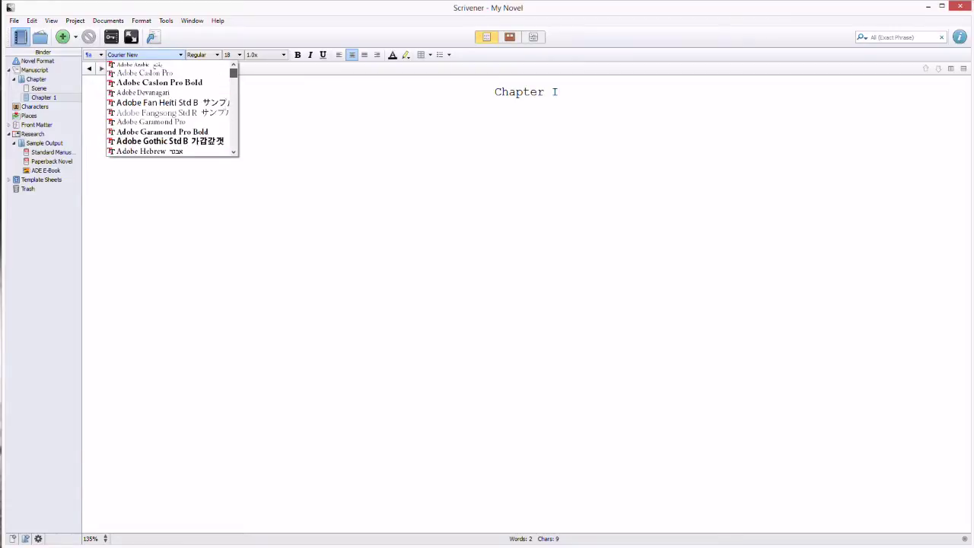
scroll(171, 107, "down", 3)
scroll(171, 106, "down", 1)
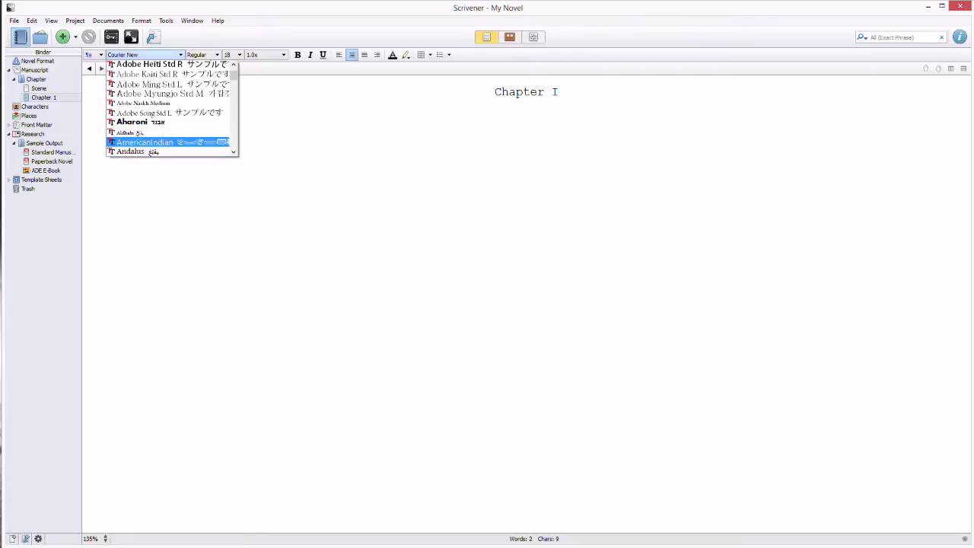
key("Escape")
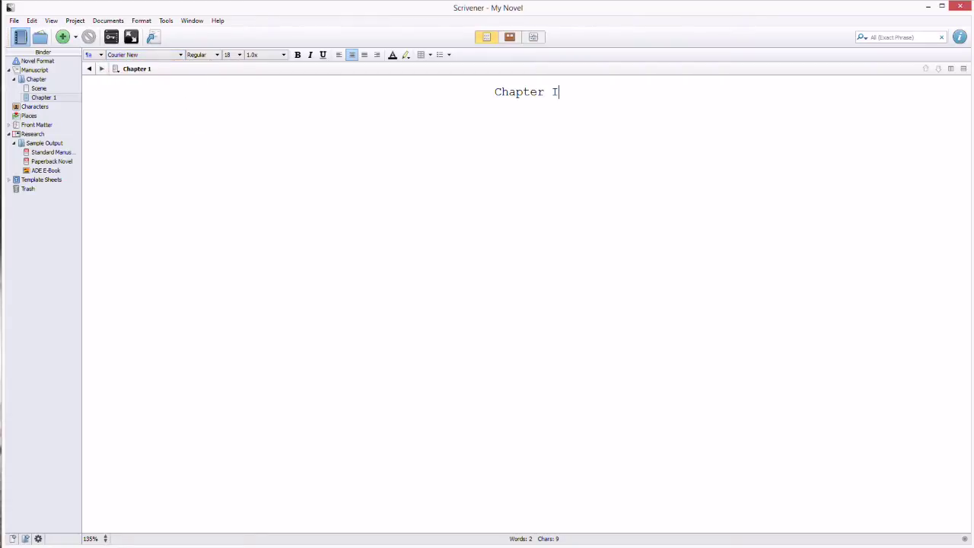
Add a 'BLAH BLAH BLAH' line under the heading and return to the Chapter corkboard.
key("Return")
type("BLAH BLAH BLAH")
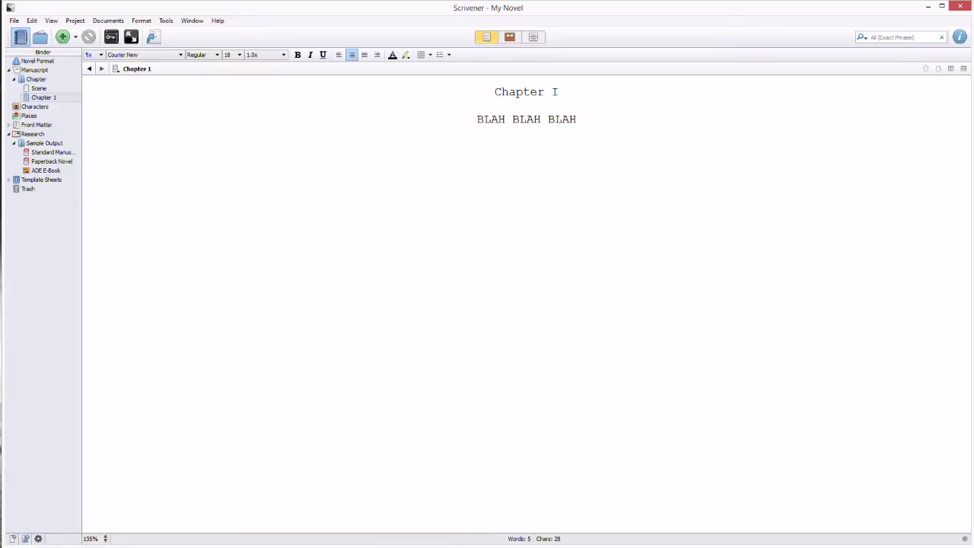
left_click(36, 80)
Add a new text card titled 'Chapter 2' to the Chapter folder.
right_click(334, 92)
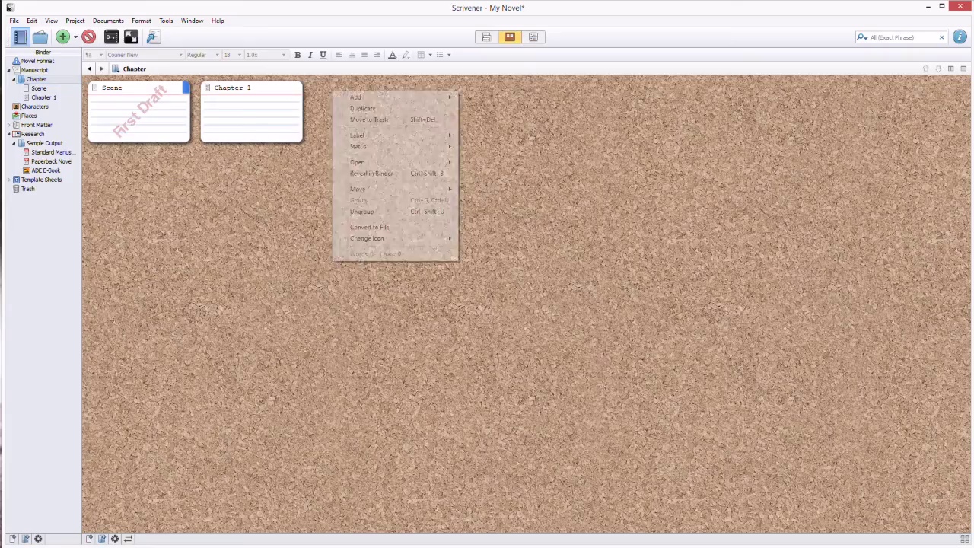
mouse_move(380, 97)
left_click(491, 97)
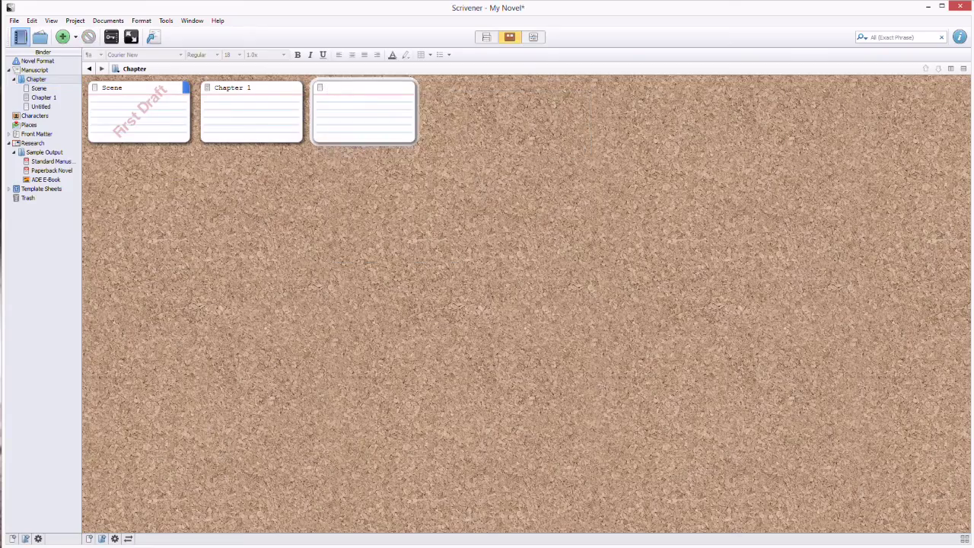
type("Chapter 2")
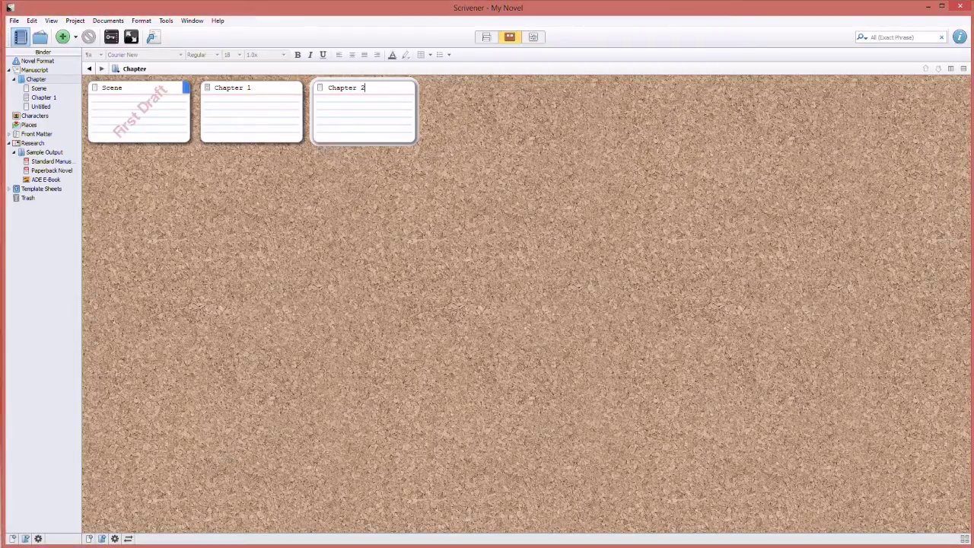
key("Return")
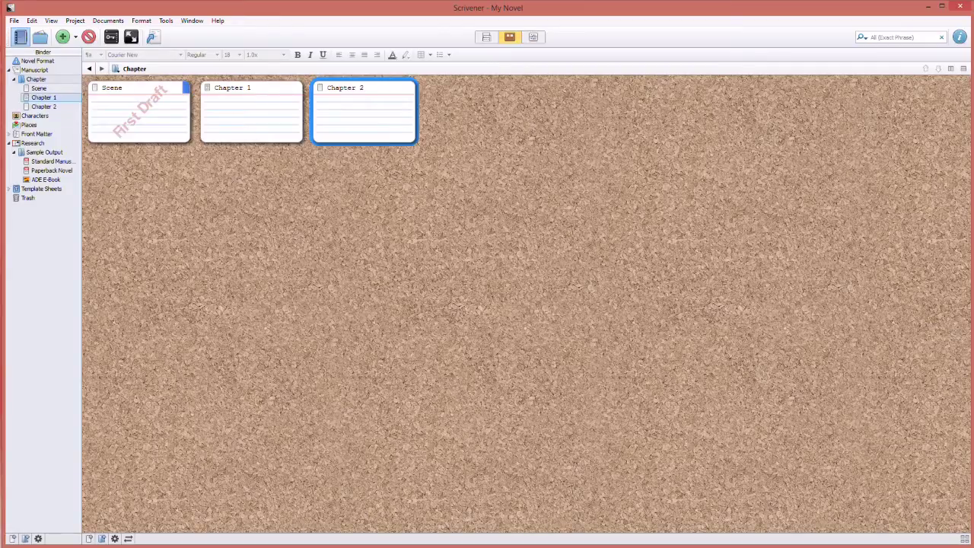
Type the 'Chapter 2' heading in the new document, then reselect the Chapter folder.
left_click(43, 107)
type("Chapter 2")
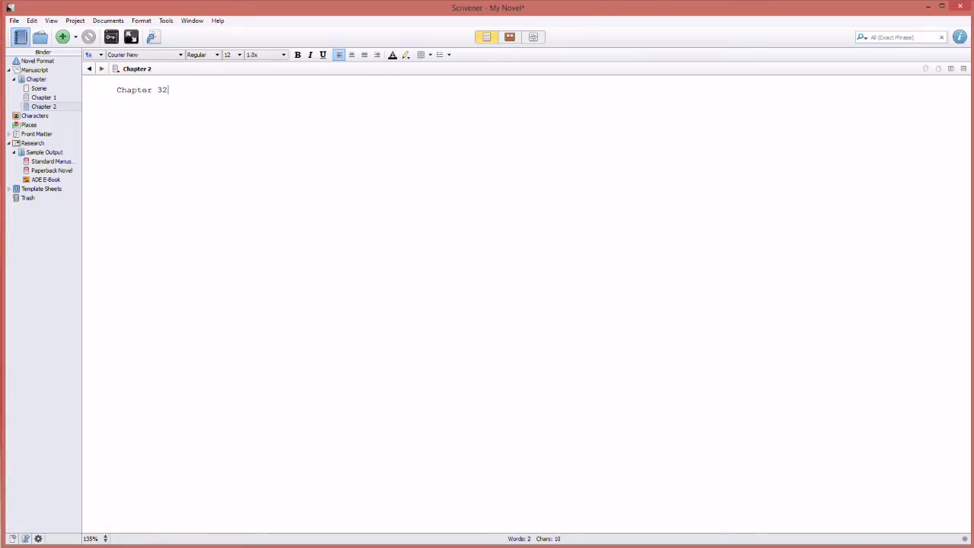
key("Return")
key("Return")
left_click(43, 97)
key("Up")
key("Up")
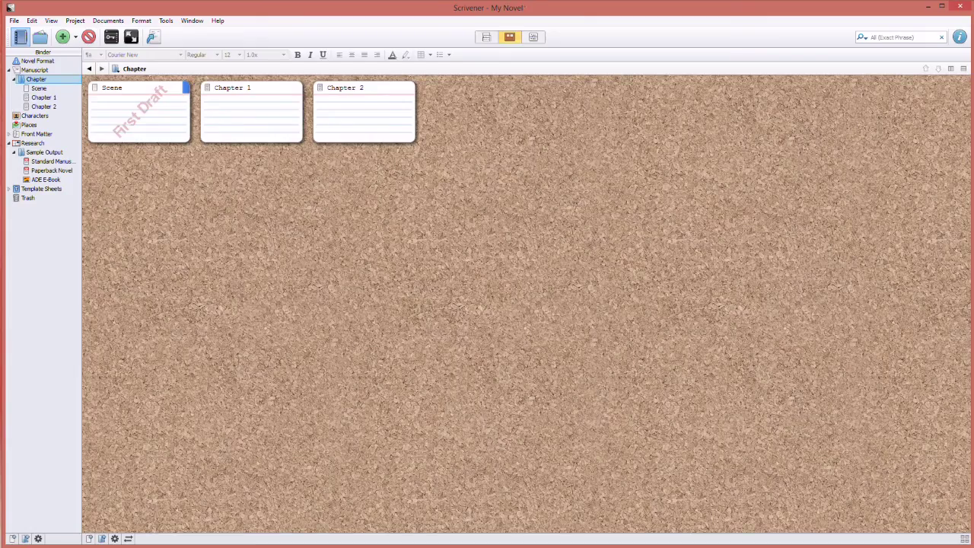
Add a new blank text document to the Manuscript and rearrange the manuscript outline.
left_click(34, 70)
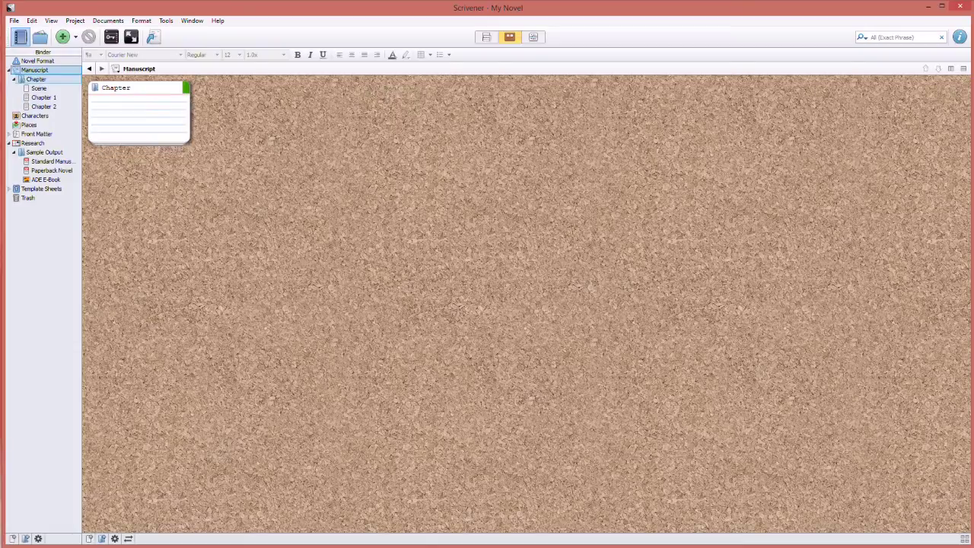
left_click(114, 102)
left_click(93, 102)
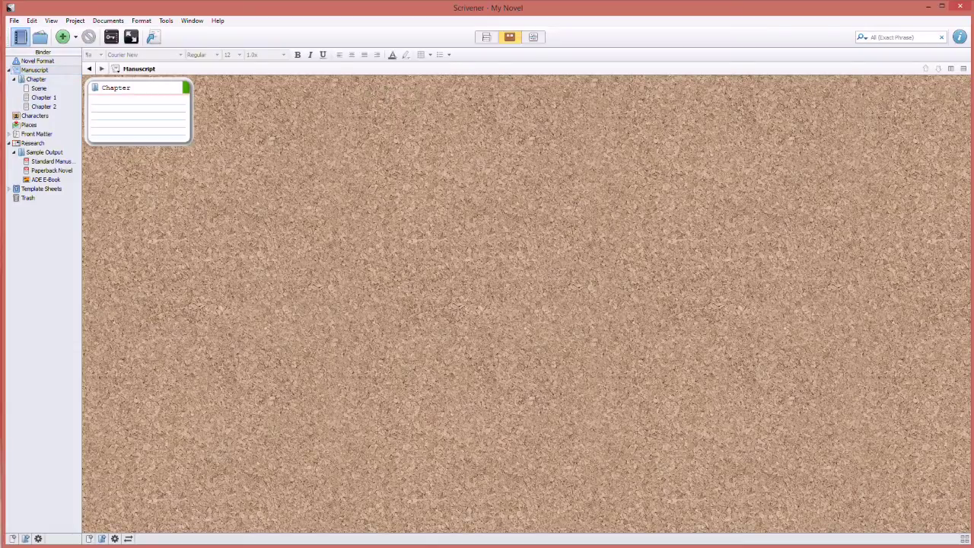
left_click_drag(271, 128, 397, 297)
right_click(269, 127)
mouse_move(320, 132)
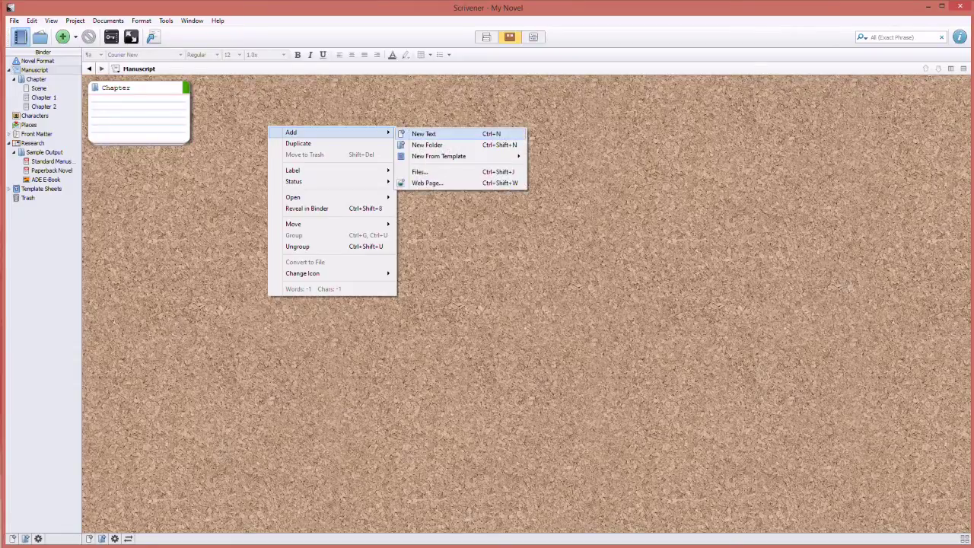
key("Return")
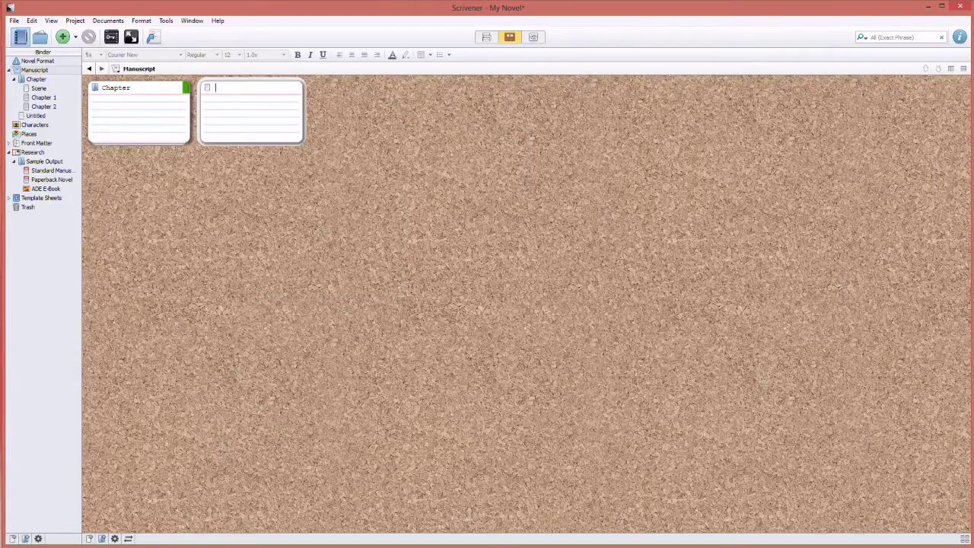
left_click_drag(35, 115, 34, 69)
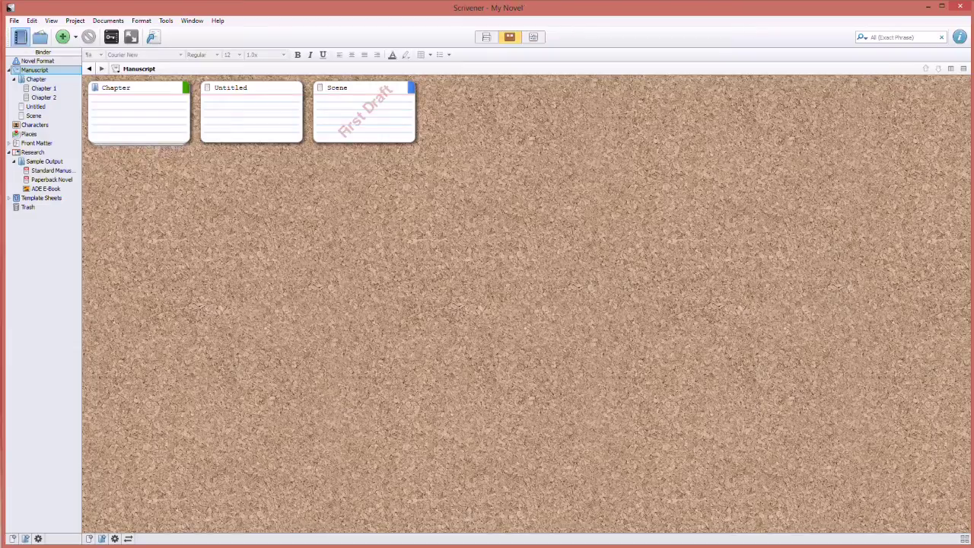
Move the Scene document to the Trash.
left_click(364, 114)
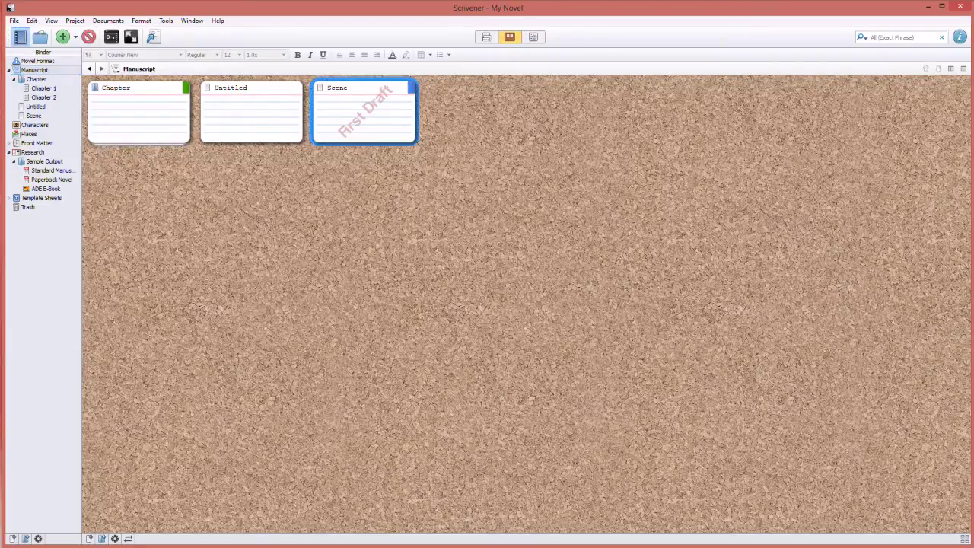
right_click(378, 112)
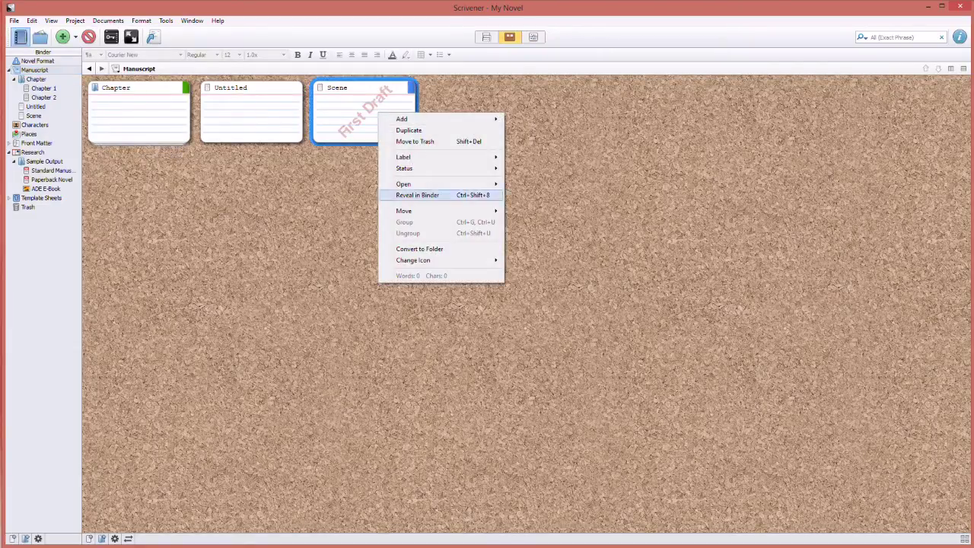
left_click(415, 142)
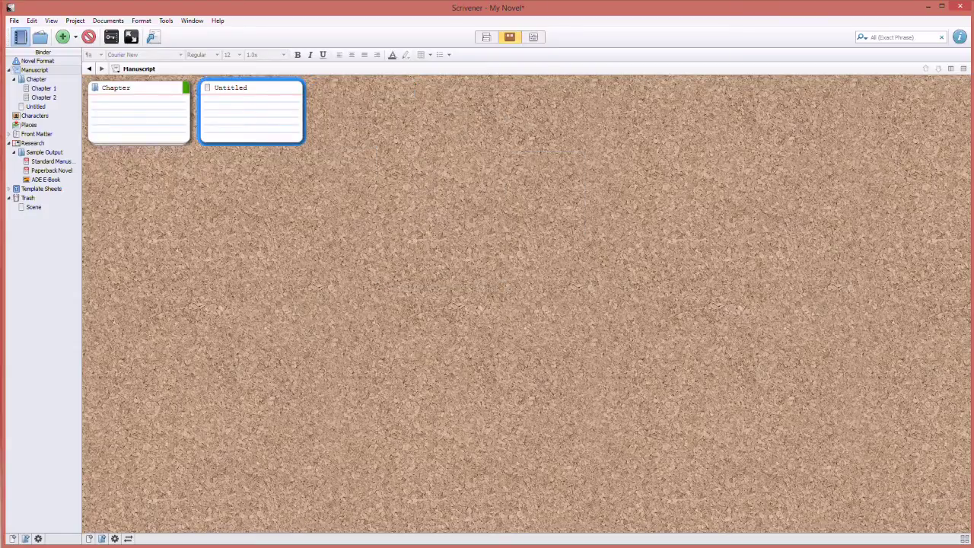
Move the Untitled document to the Trash and return to the Manuscript corkboard.
left_click(36, 106)
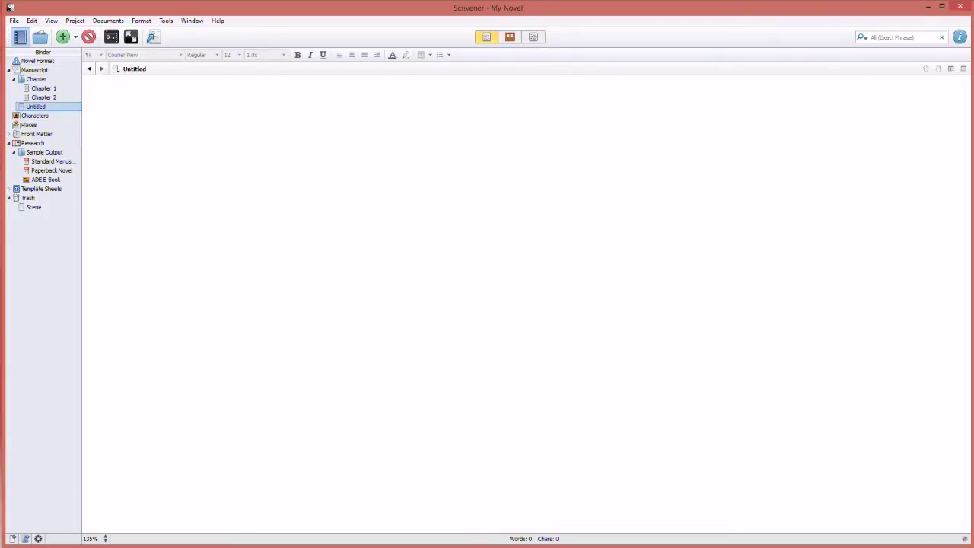
key("ctrl+Up")
key("ctrl+Up")
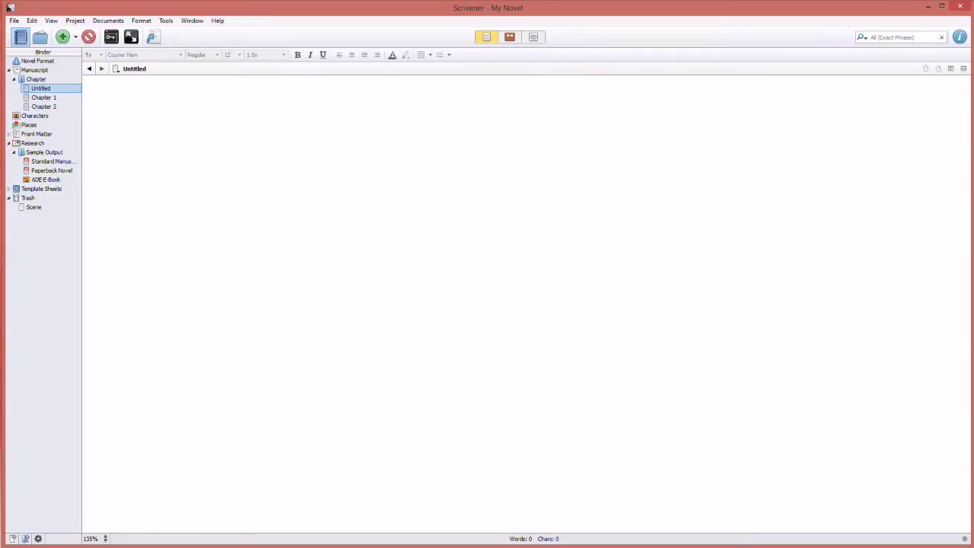
right_click(42, 89)
left_click(76, 126)
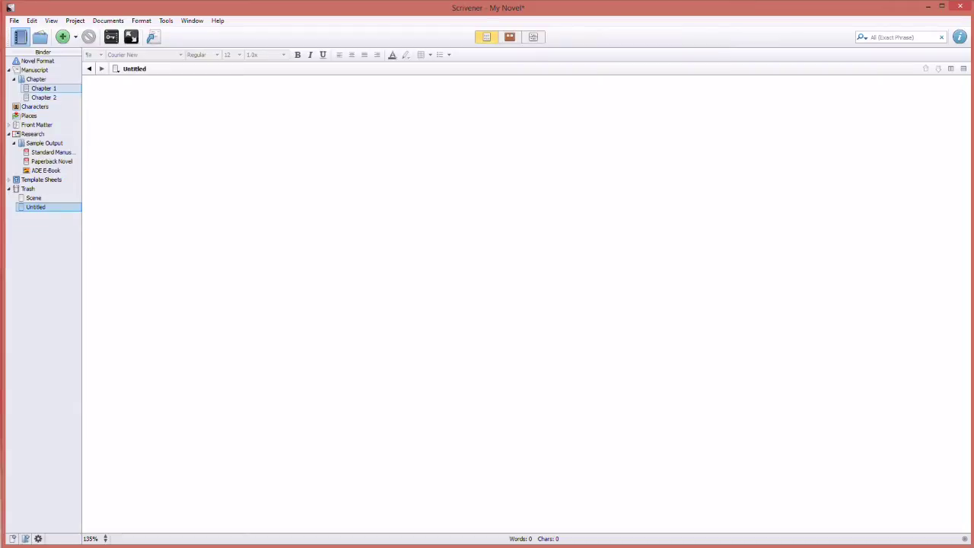
left_click(34, 70)
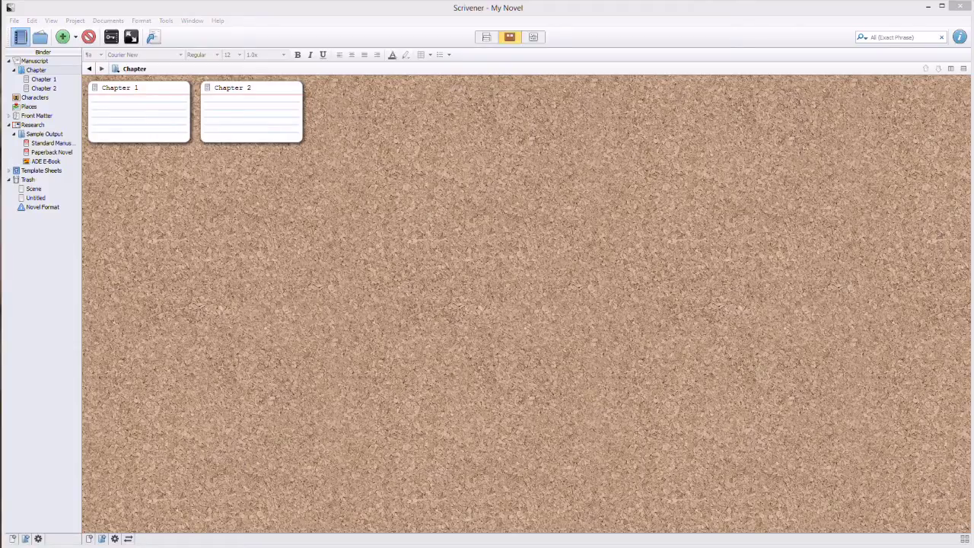
Apply the green Chapter label to both the Chapter 1 and Chapter 2 cards.
right_click(172, 111)
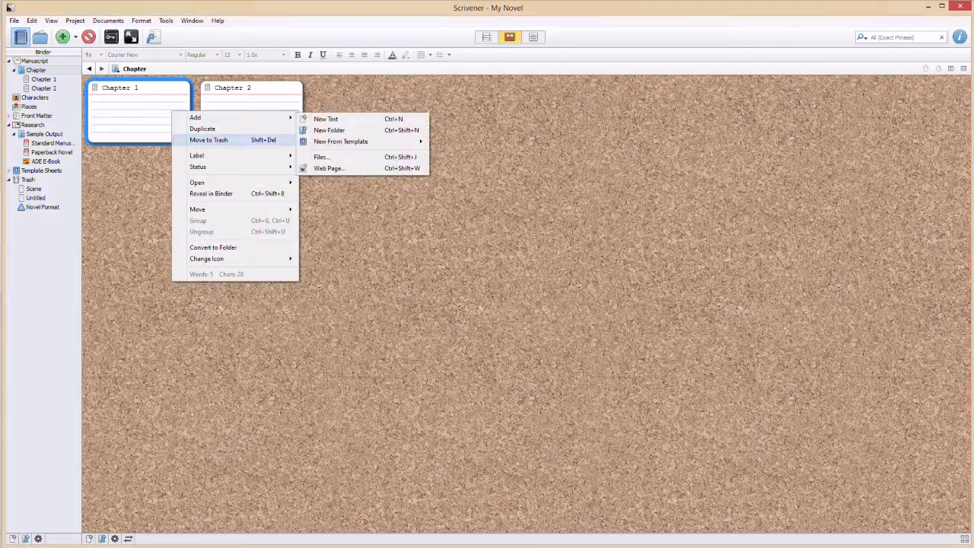
mouse_move(221, 258)
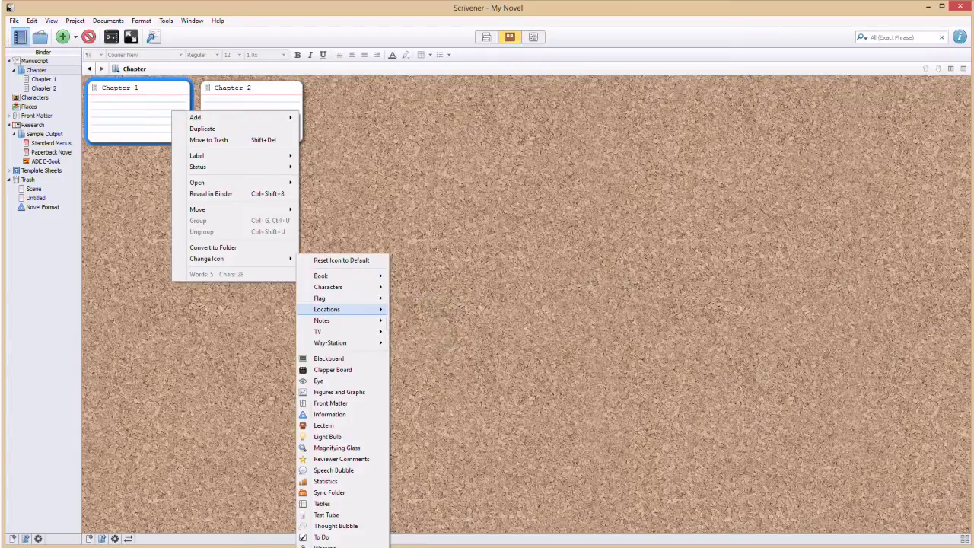
mouse_move(335, 298)
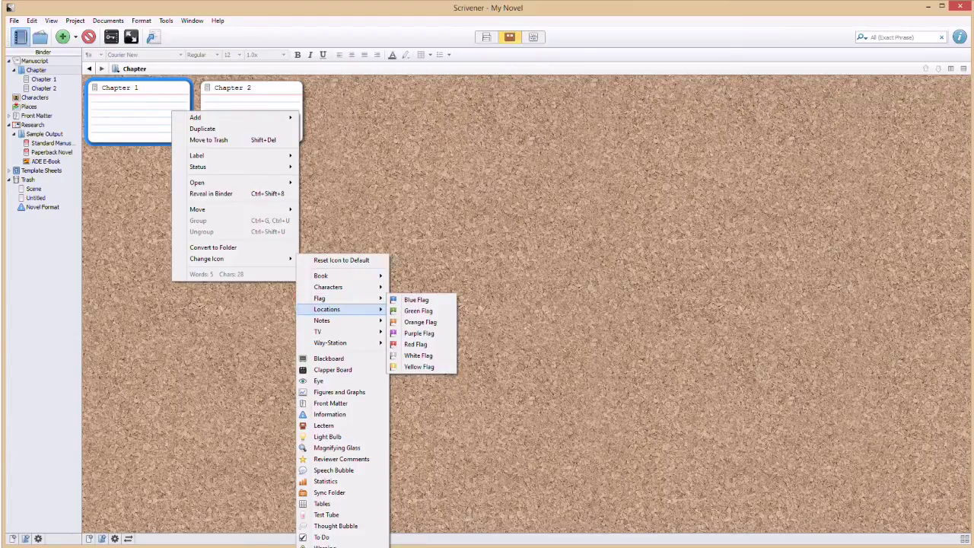
mouse_move(335, 321)
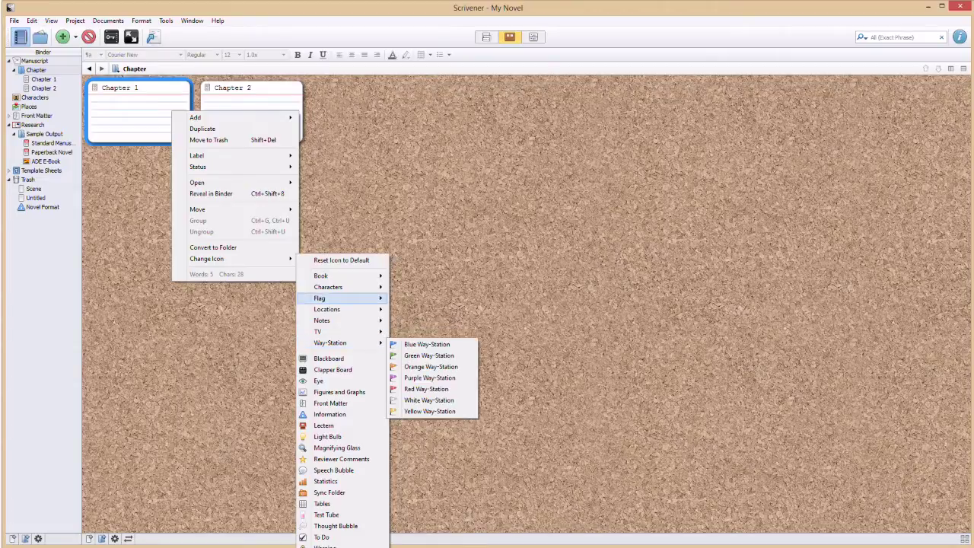
mouse_move(335, 275)
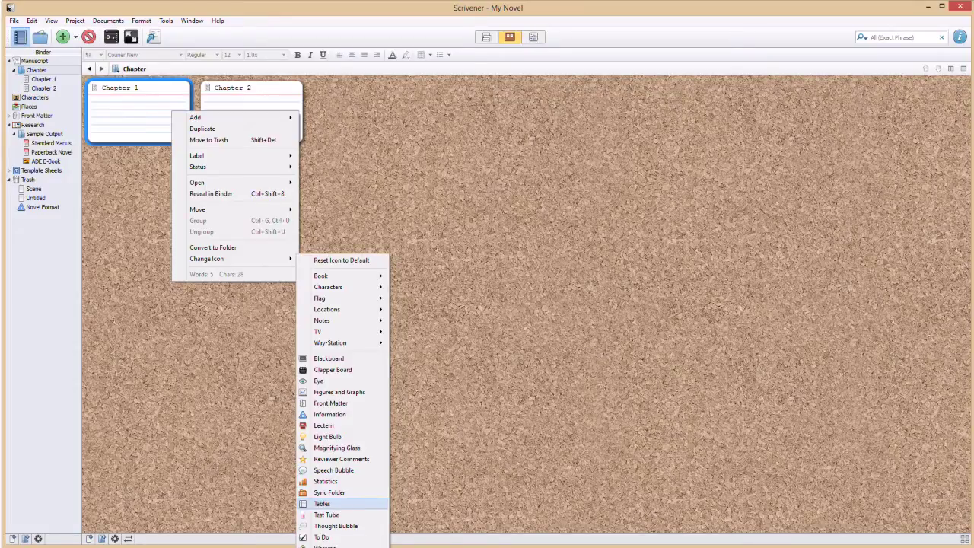
mouse_move(228, 155)
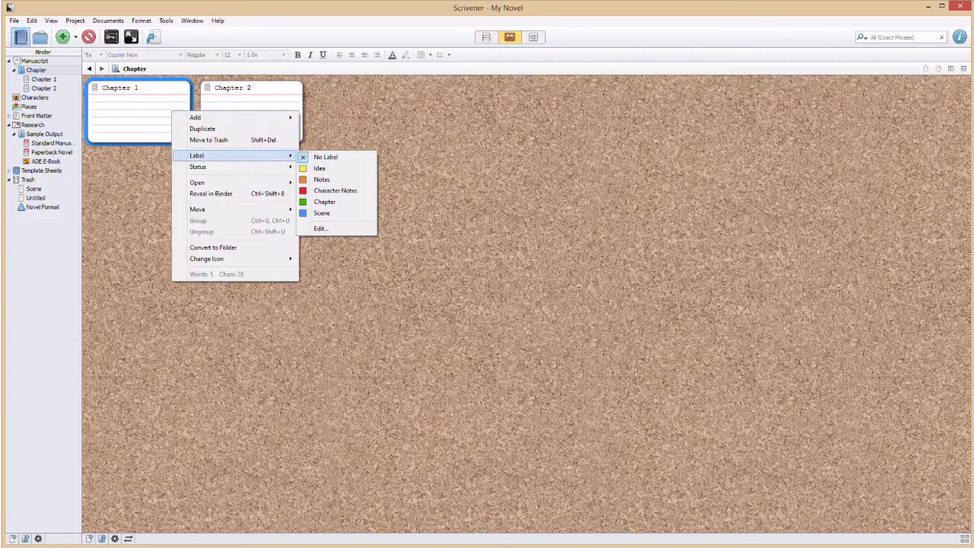
left_click(324, 201)
right_click(225, 99)
mouse_move(259, 143)
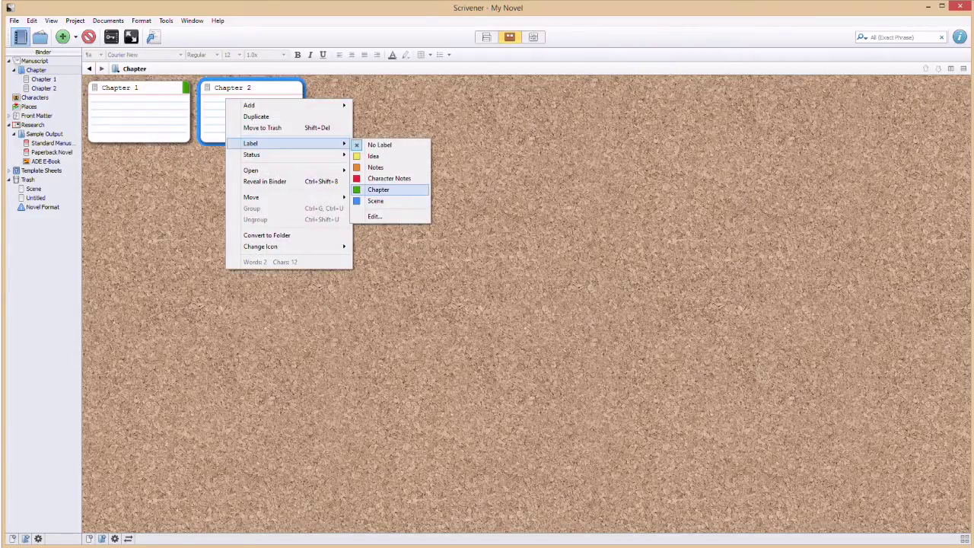
left_click(380, 189)
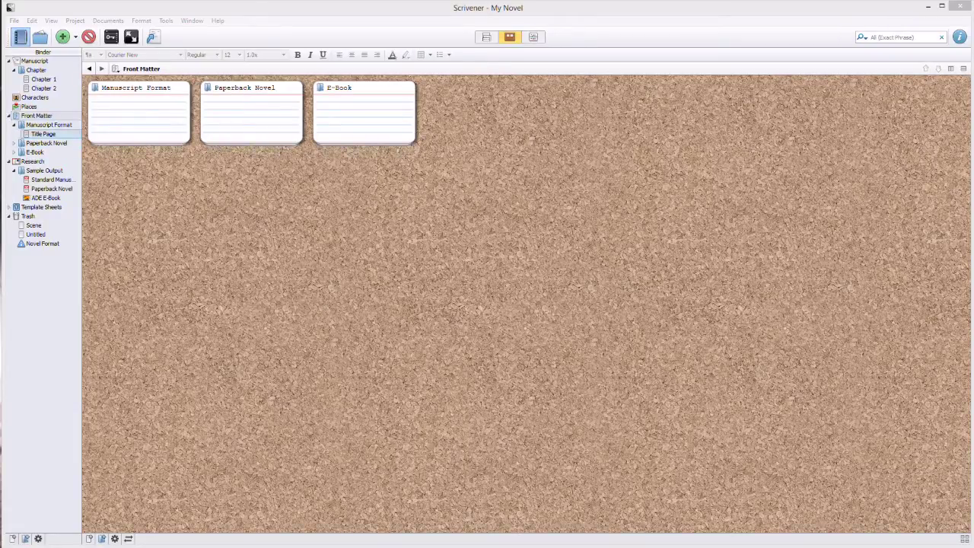
View Manuscript Format's Title Page, Paperback Novel's Title Page, Copyright and Dedication, then E-Book Cover.
left_click(48, 124)
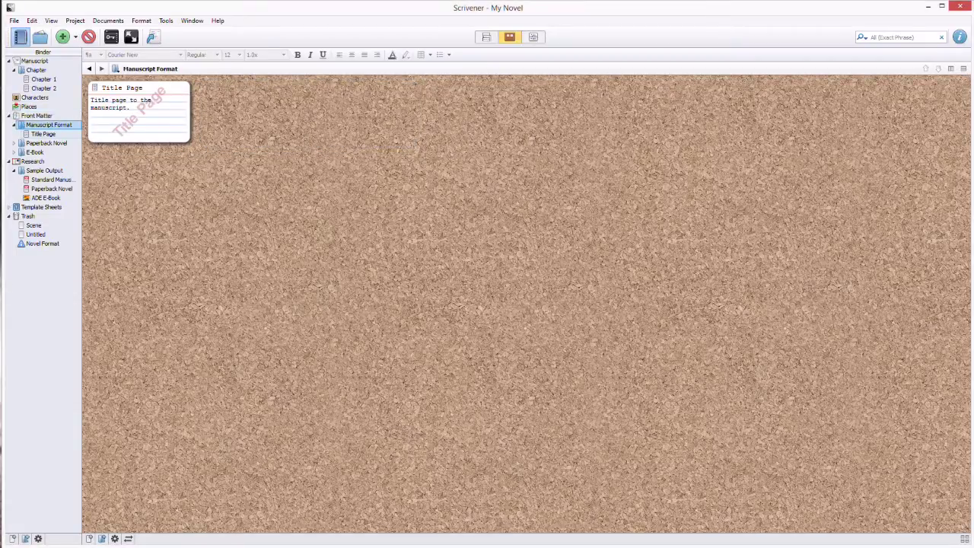
left_click(43, 134)
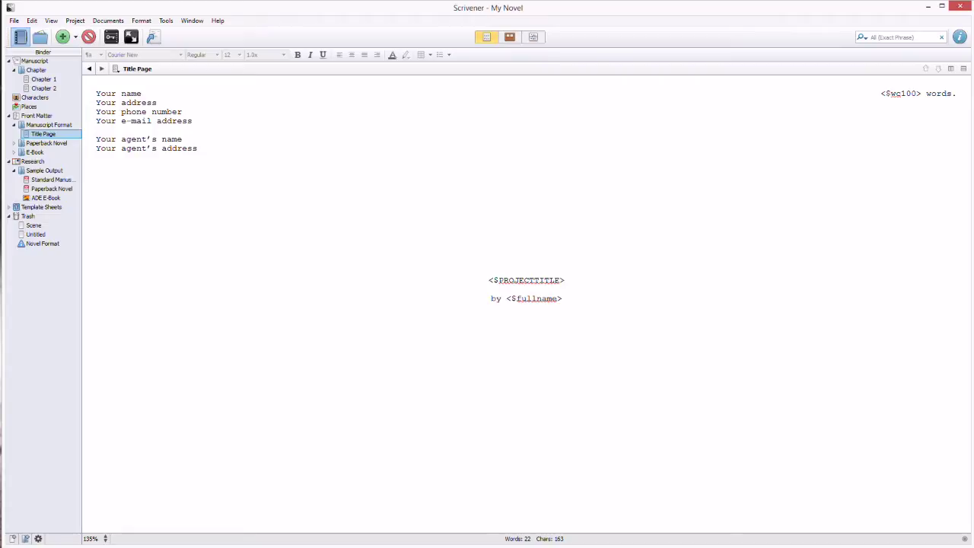
left_click(14, 143)
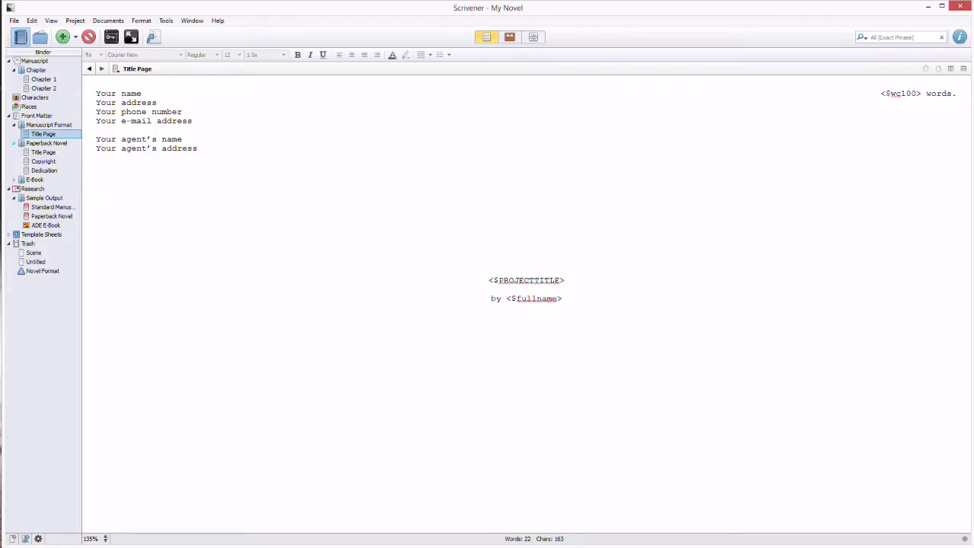
left_click(44, 152)
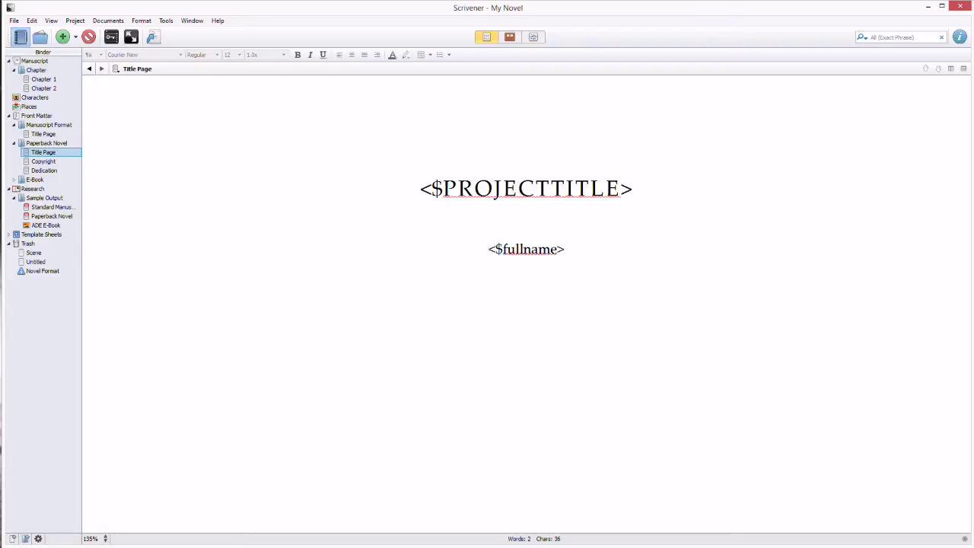
key("shift+Down")
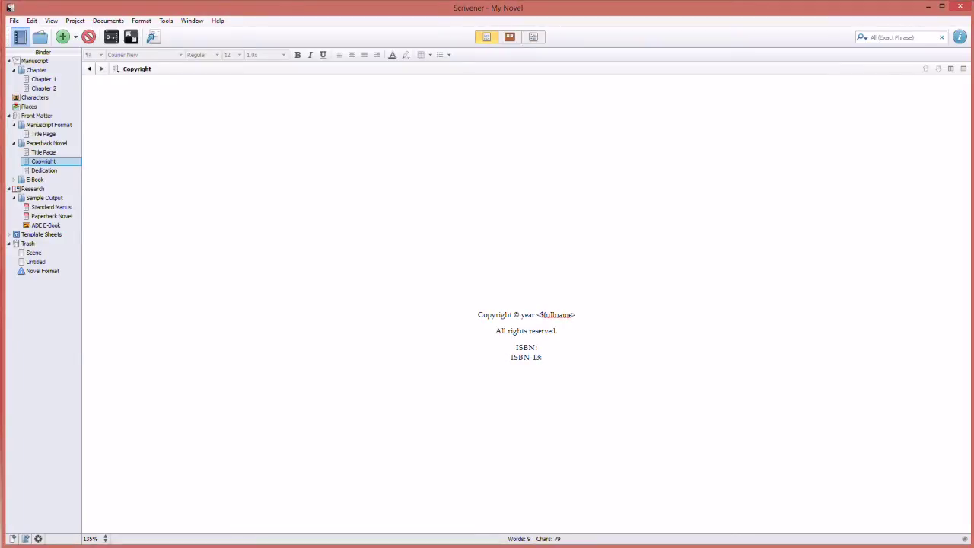
left_click(44, 171)
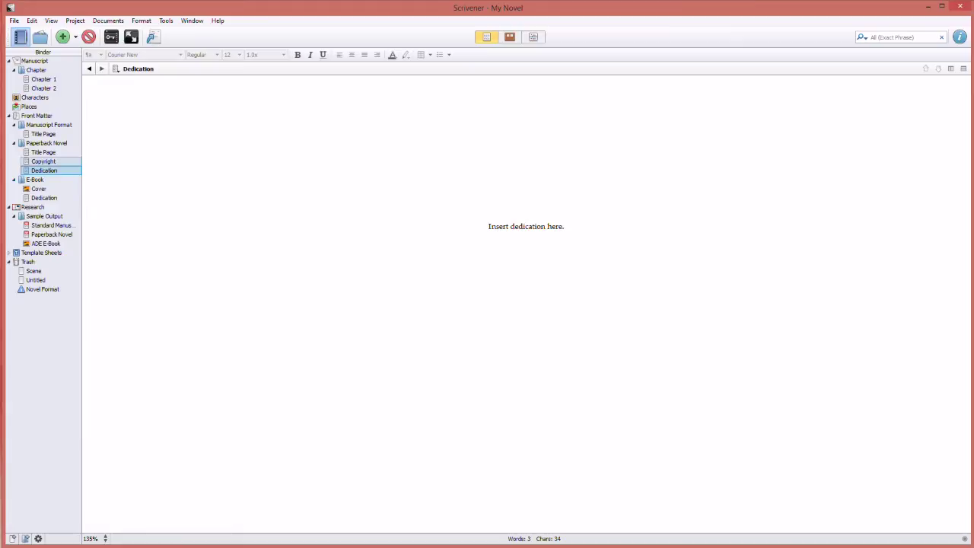
left_click(38, 188)
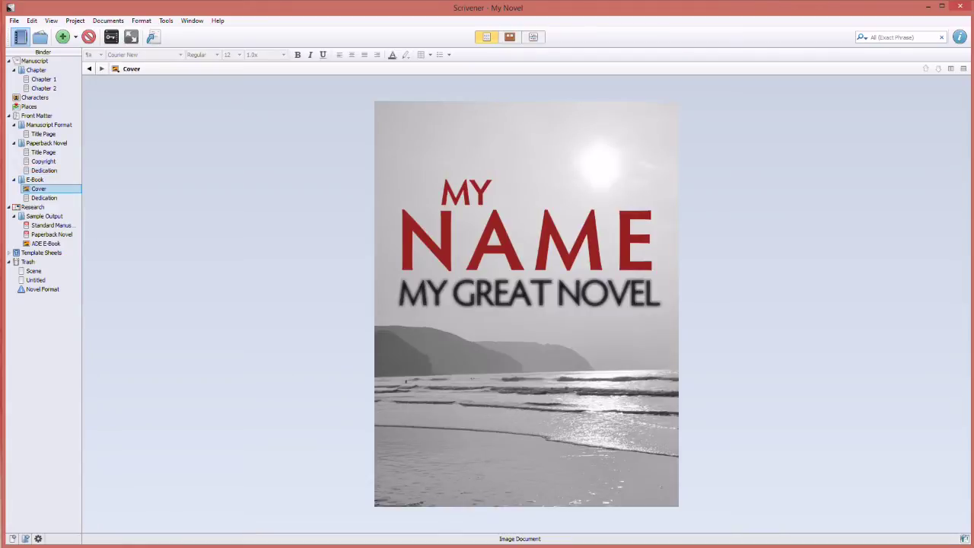
Import 'The Space Between - A Novel.jpg' from File Explorer into the E-Book Cover item.
key("Tab")
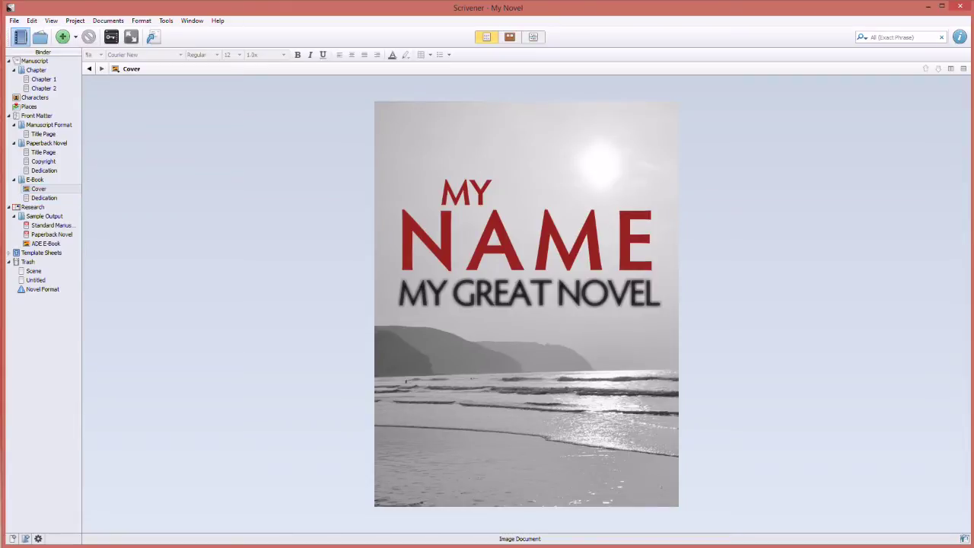
key("ctrl+shift+e")
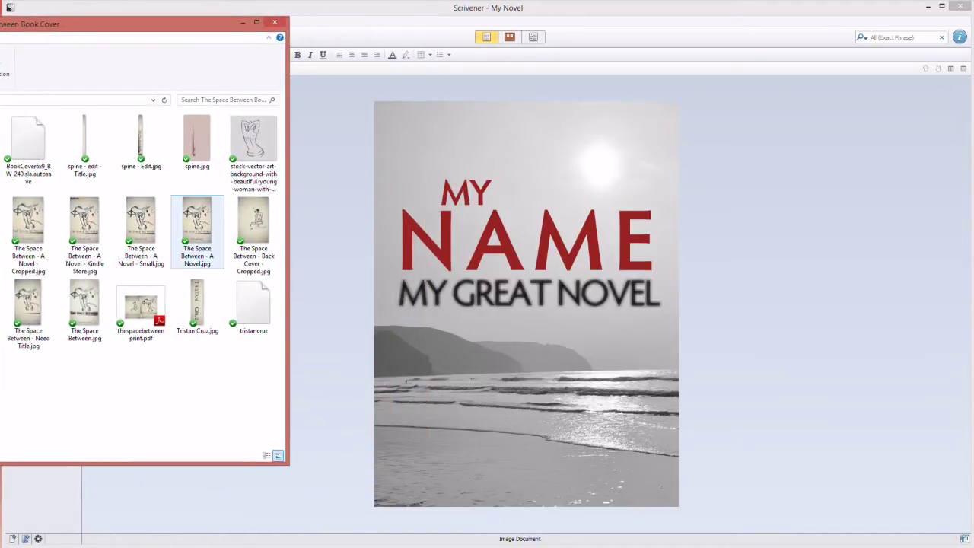
left_click(197, 220)
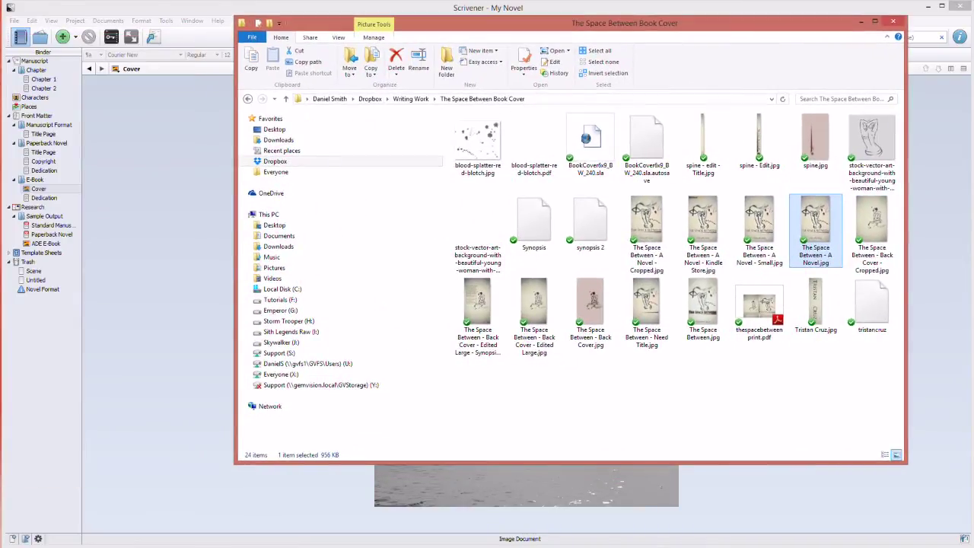
left_click_drag(45, 210, 38, 190)
Compare the imported The Space Between cover with the original sample Cover image.
left_click(55, 198)
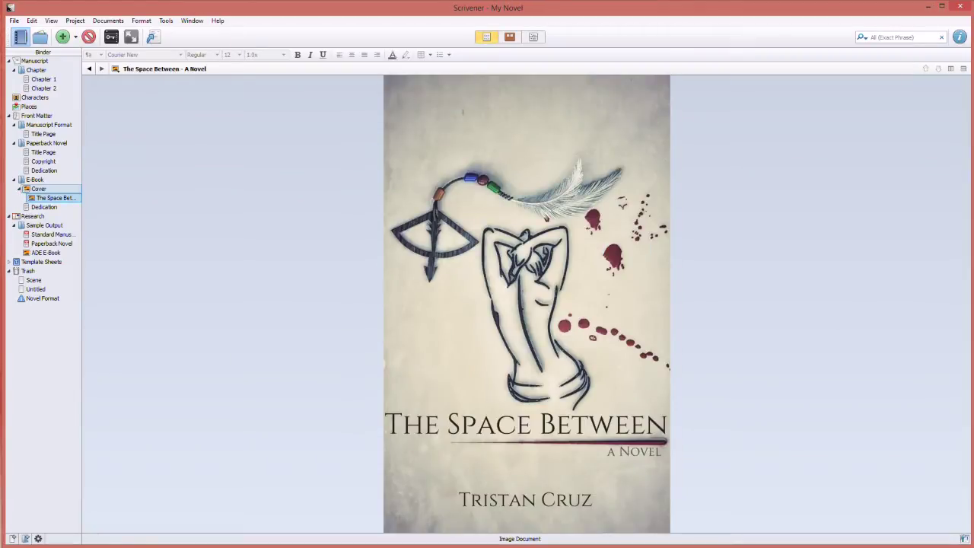
left_click(38, 189)
right_click(571, 252)
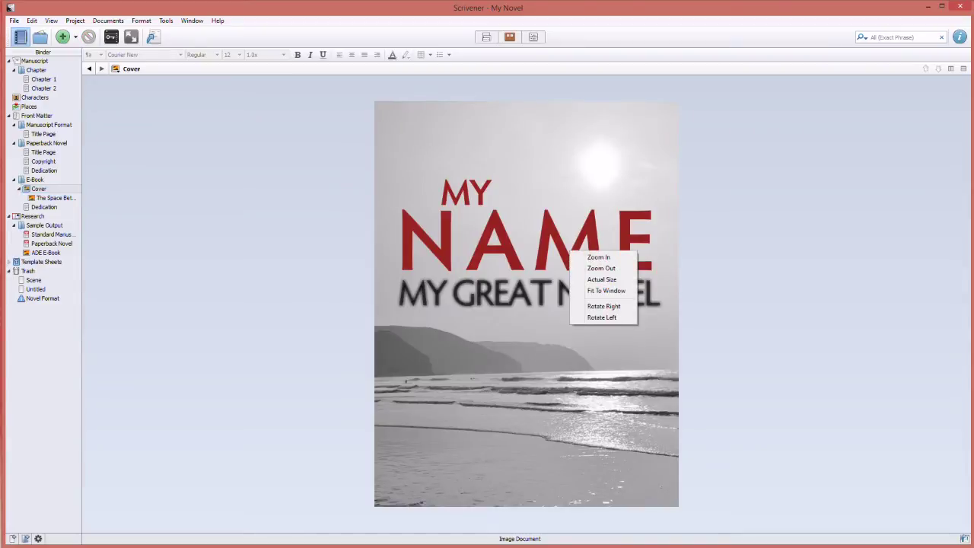
key("Escape")
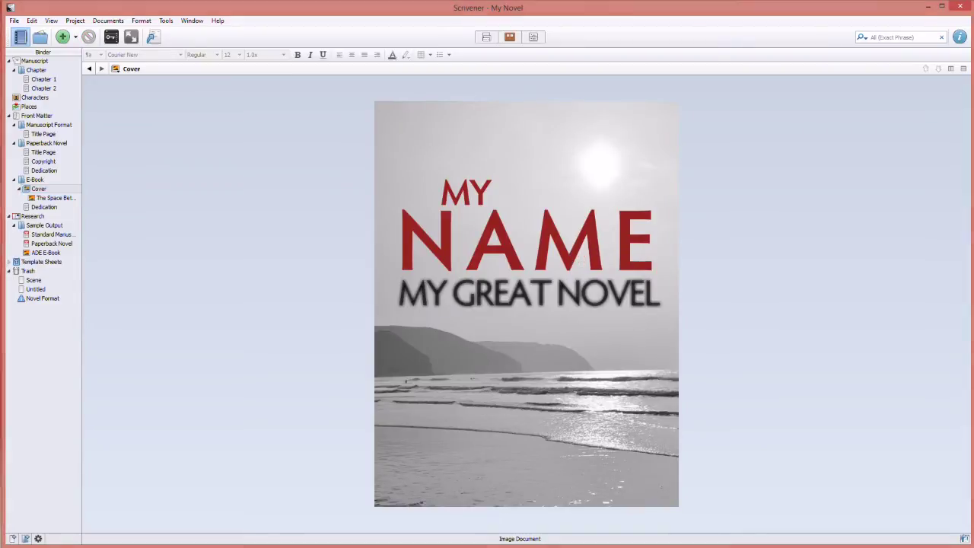
left_click(38, 189)
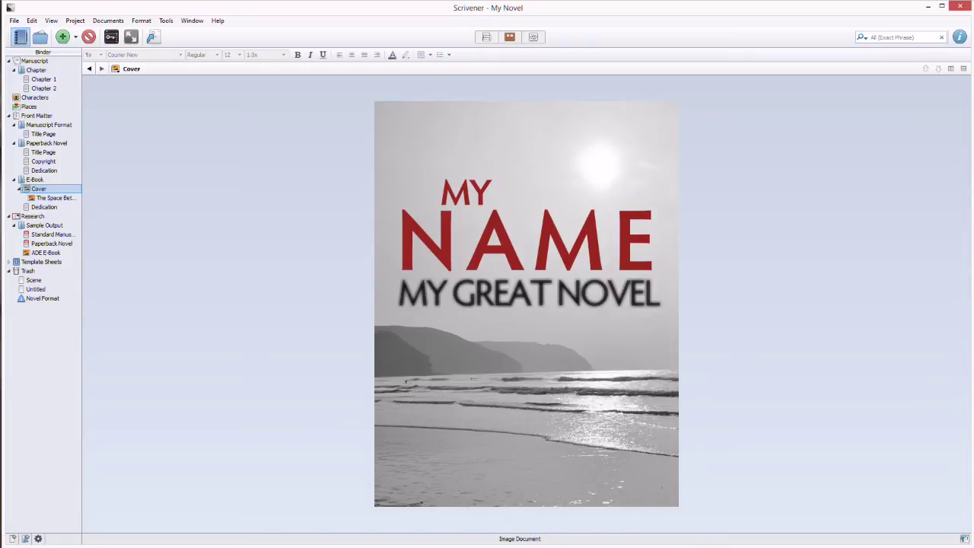
left_click(55, 198)
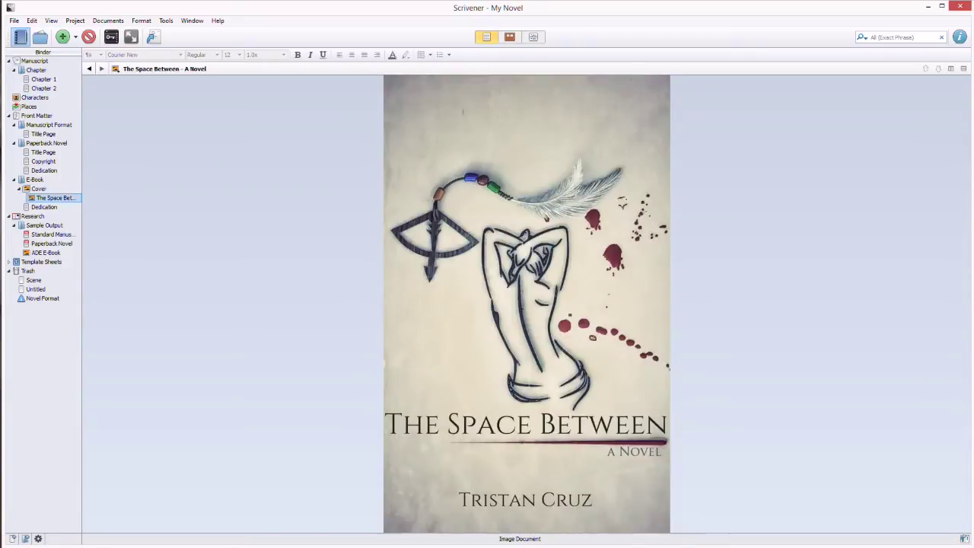
left_click(38, 189)
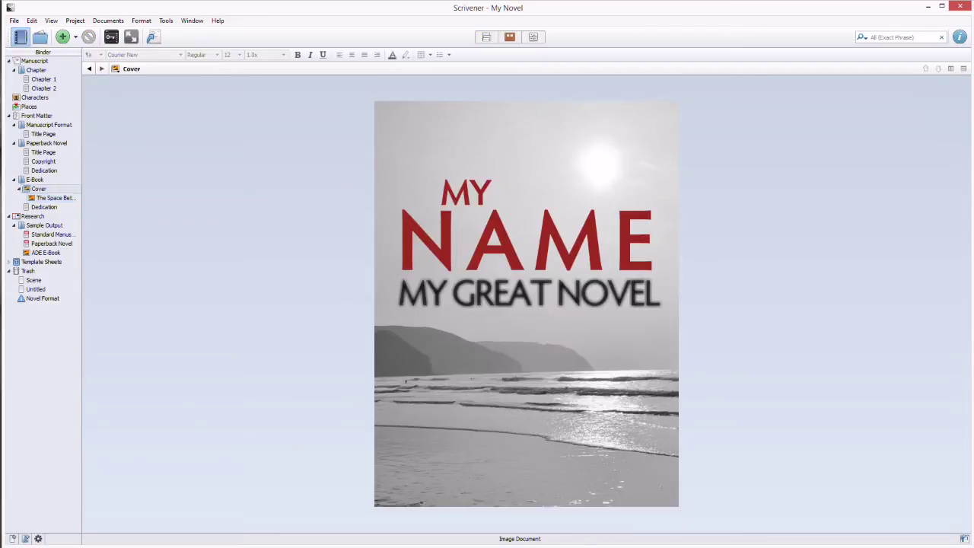
left_click(38, 189)
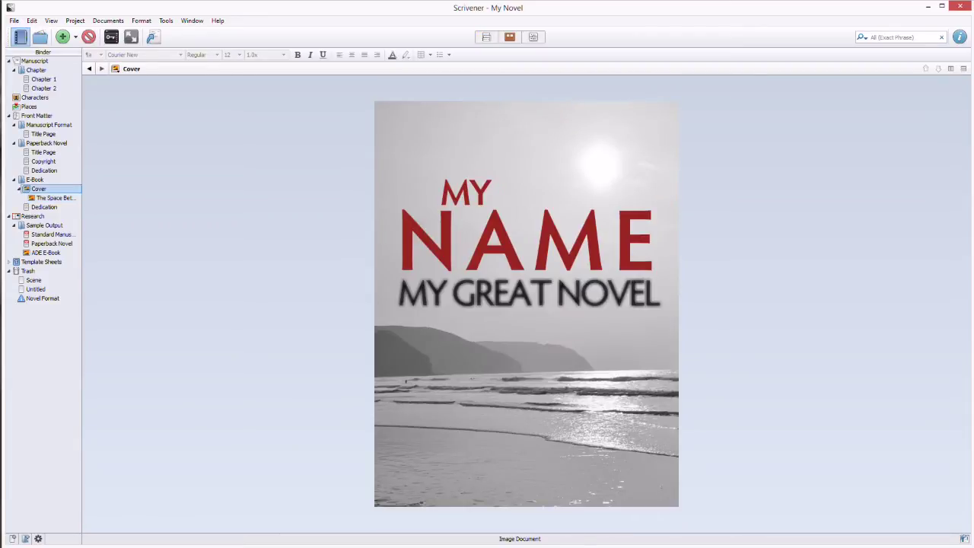
Trash the Cover item by mistake, then drag it back under the E-Book folder.
right_click(39, 189)
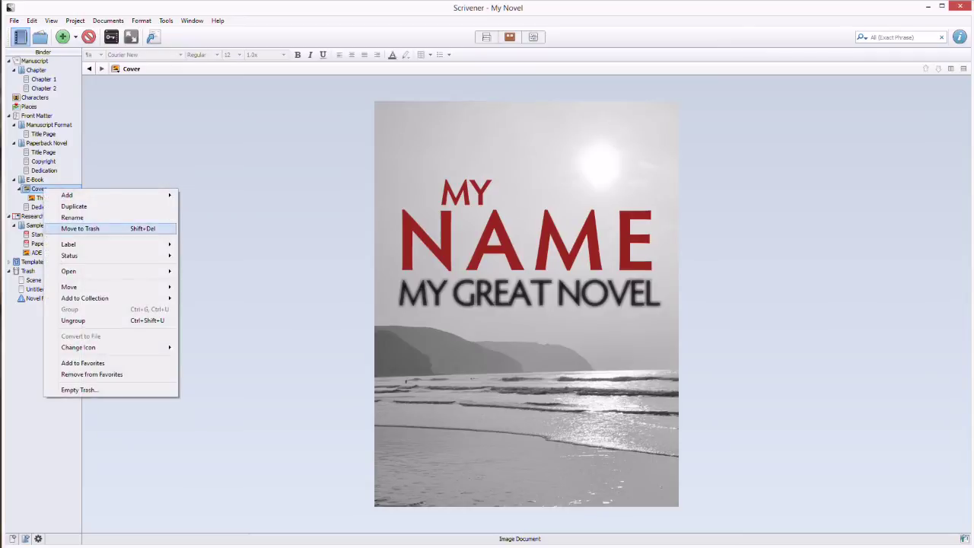
left_click(61, 228)
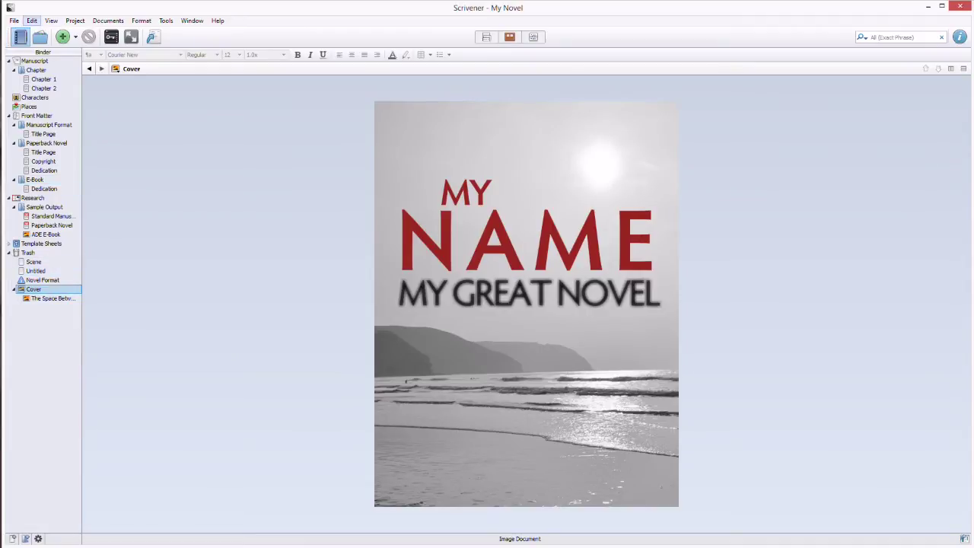
left_click(32, 21)
key("Escape")
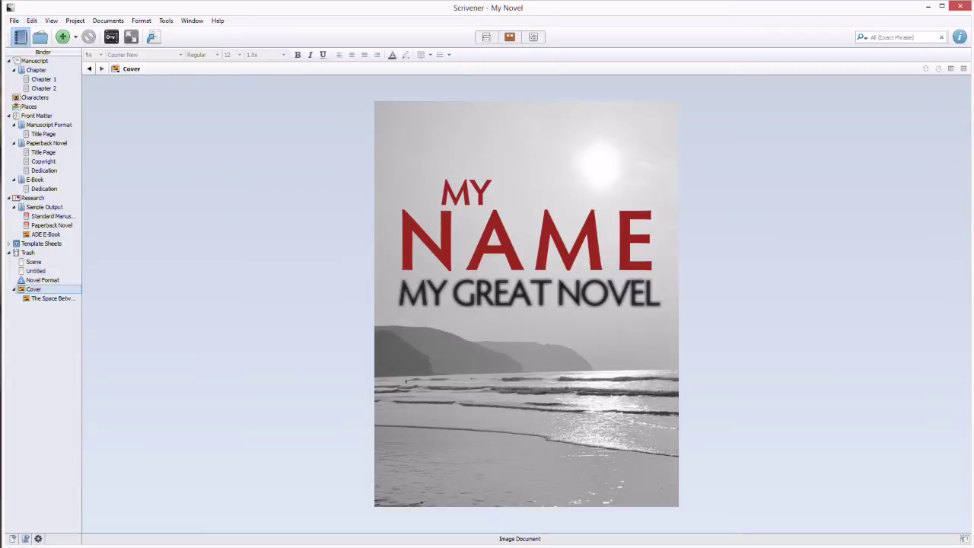
left_click_drag(33, 290, 34, 197)
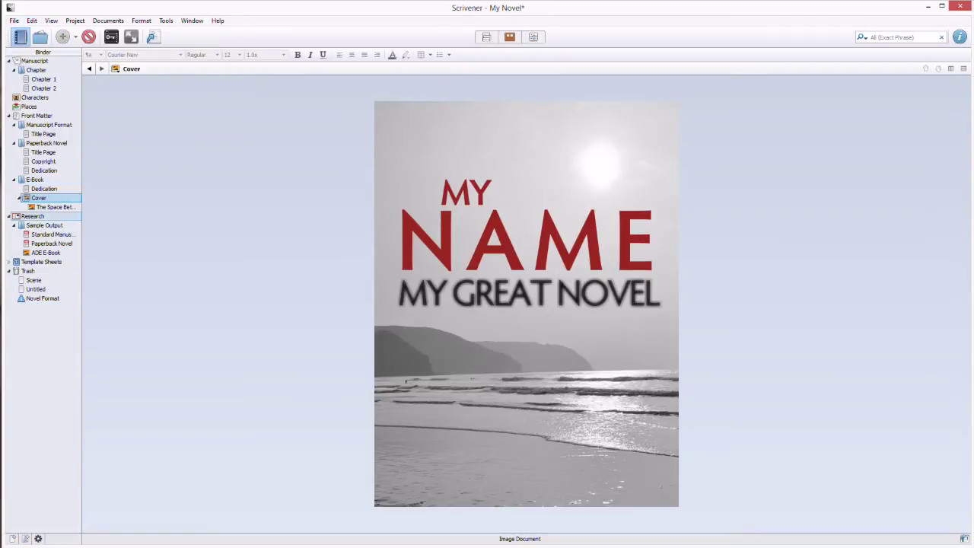
Move the Cover document above Dedication in the E-Book folder with Ctrl+Up.
left_click(34, 179)
left_click(44, 189)
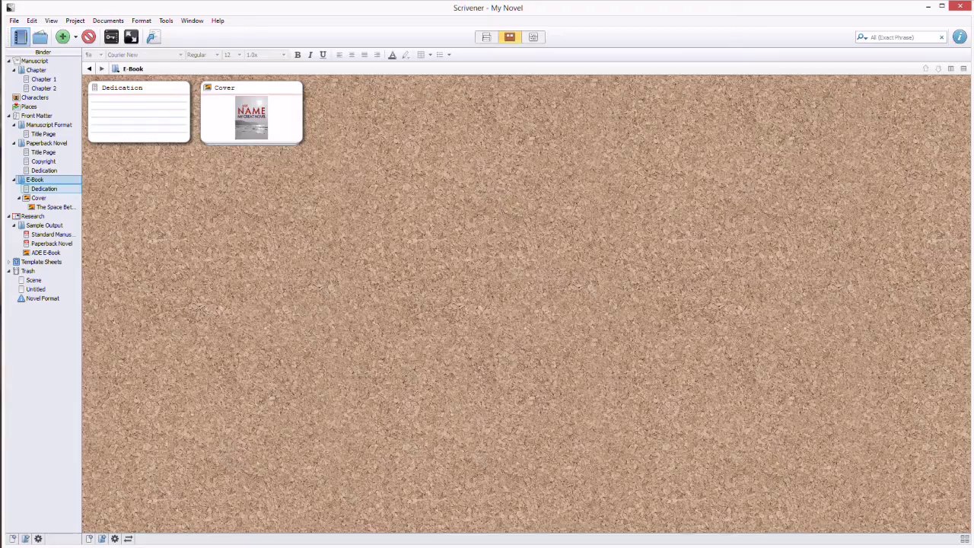
left_click(38, 198)
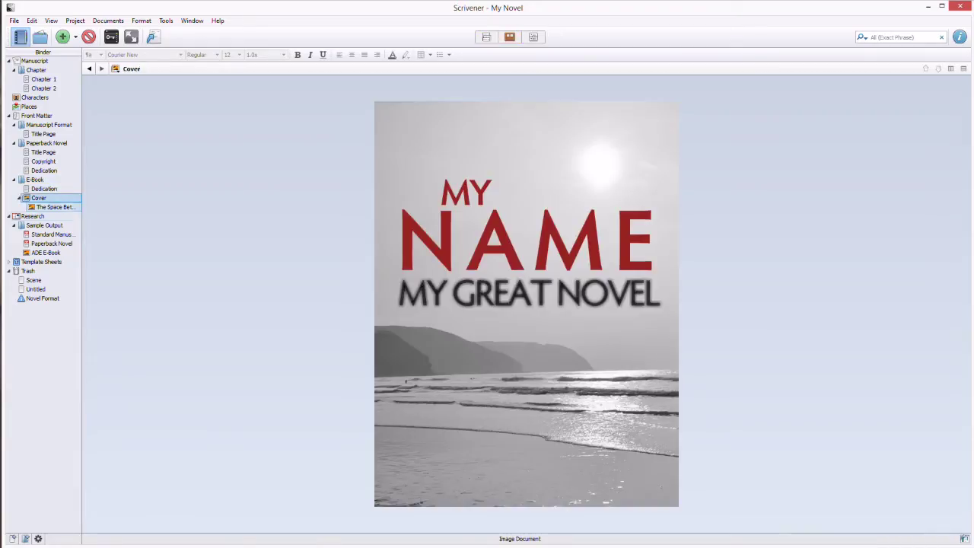
key("ctrl+Up")
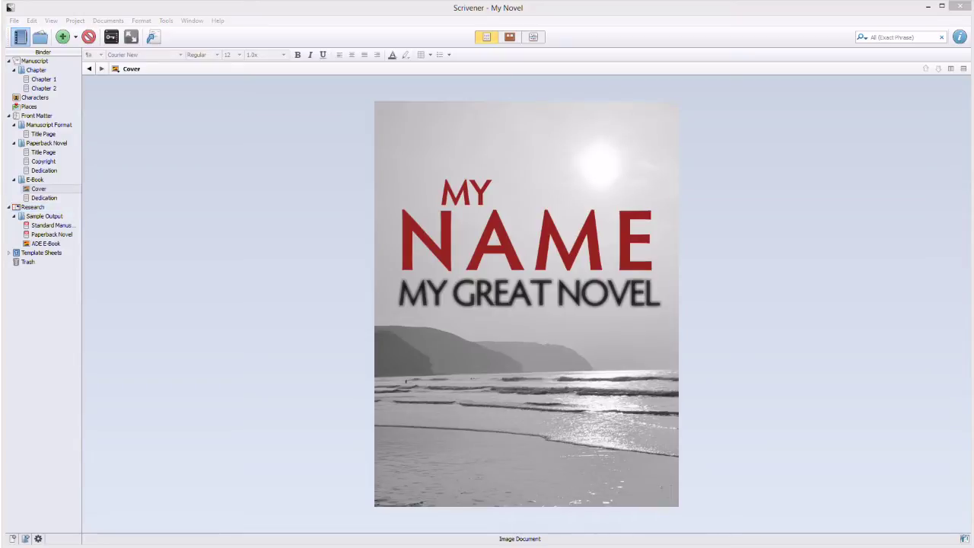
left_click(38, 189)
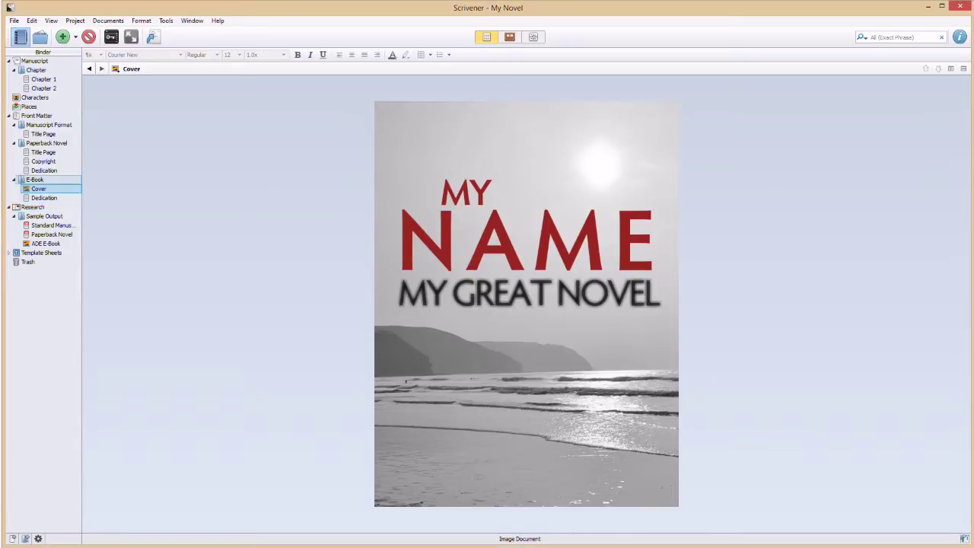
Import 'The Space Between - A Novel.jpg' from the Book Cover folder into E-Book.
left_click(34, 179)
right_click(151, 119)
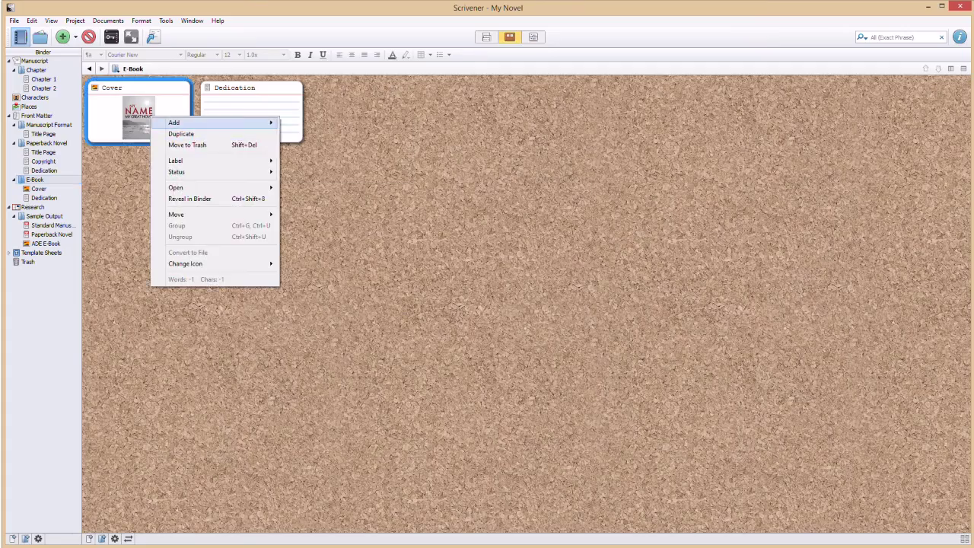
mouse_move(183, 123)
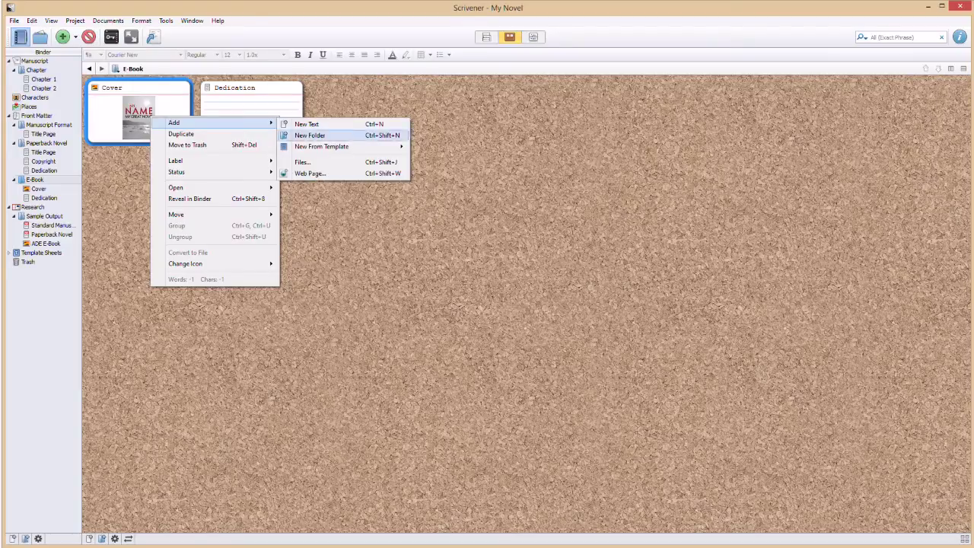
left_click(303, 162)
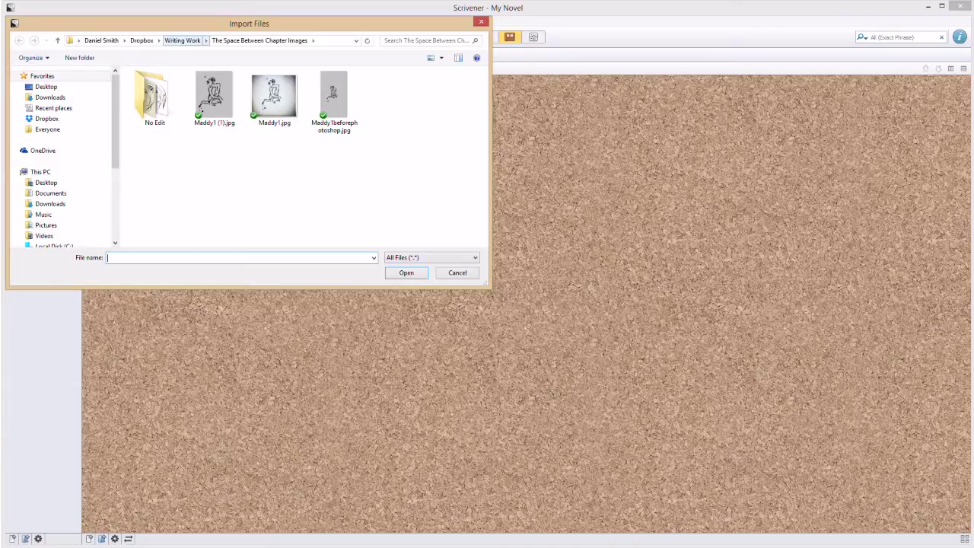
left_click(182, 40)
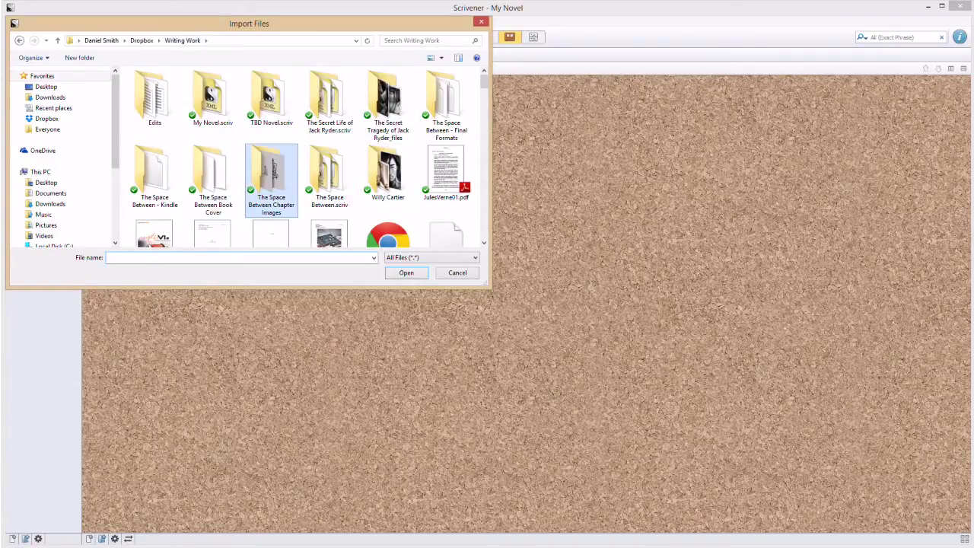
double_click(213, 175)
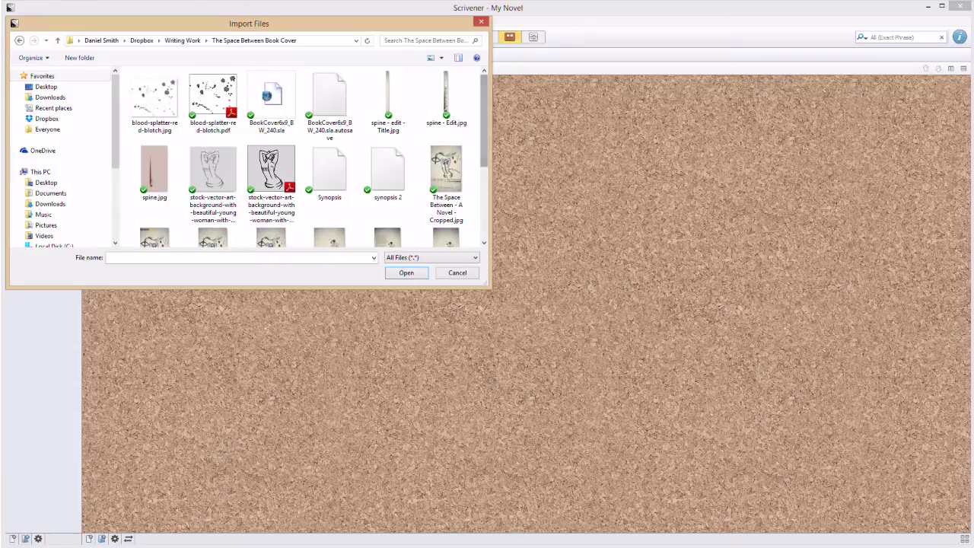
scroll(213, 176, "down", 2)
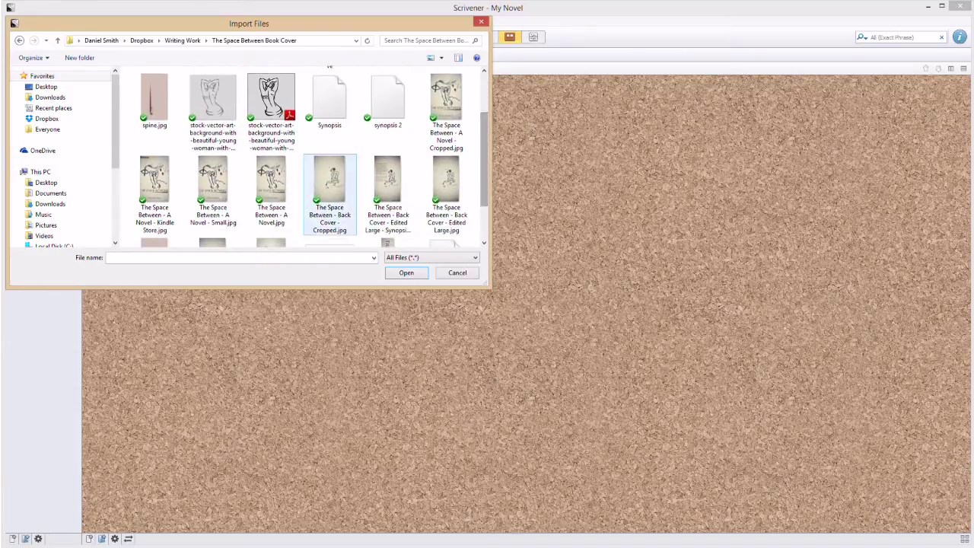
left_click(271, 190)
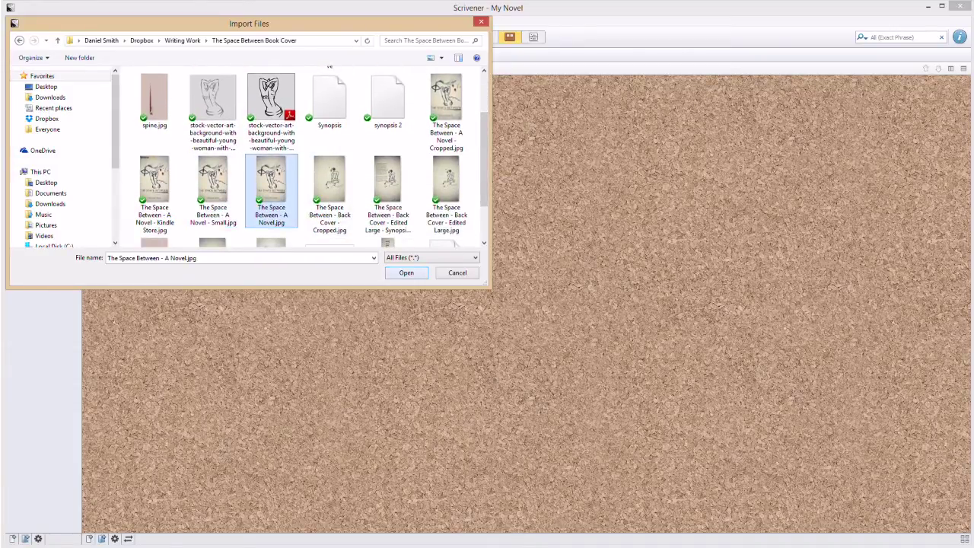
key("Return")
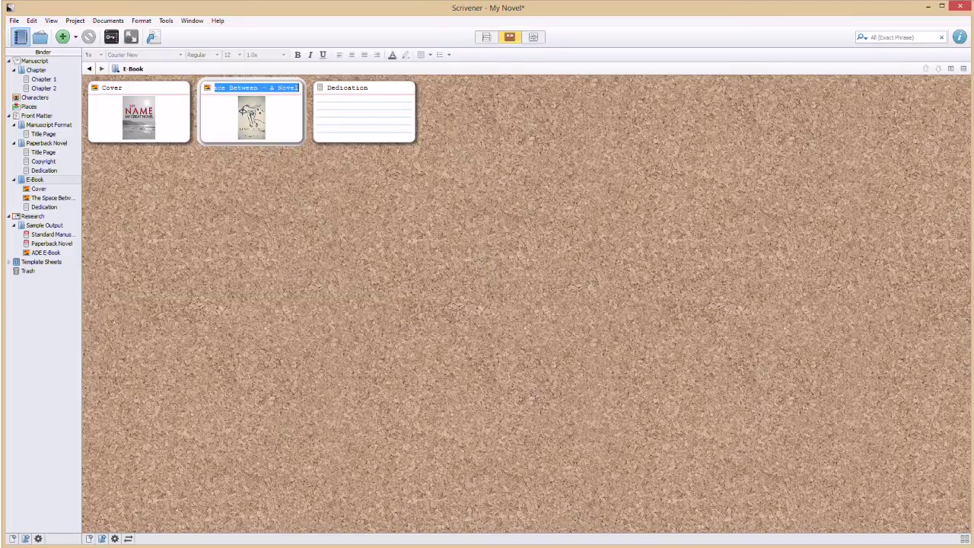
left_click(139, 114)
Move the old Cover card to the Trash and select Dedication.
right_click(131, 119)
left_click(175, 148)
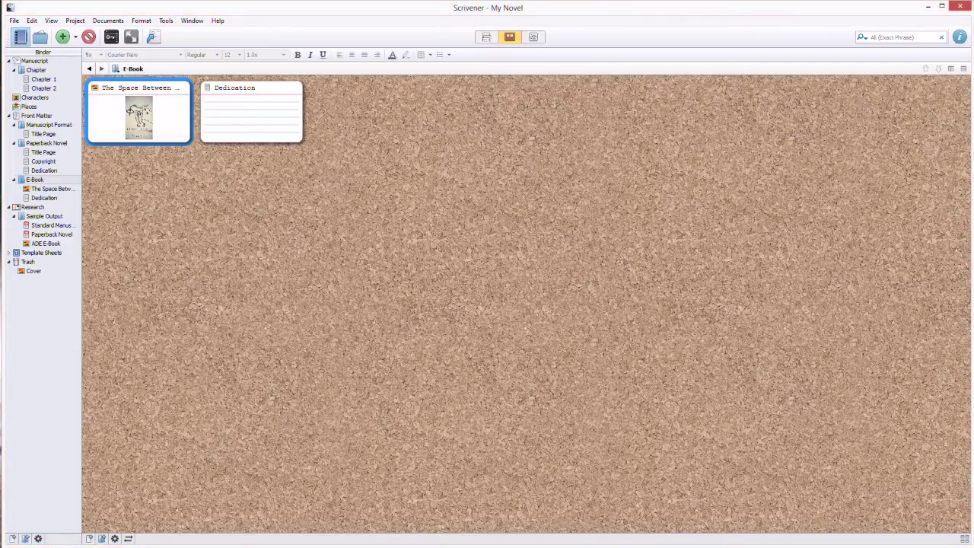
key("Down")
key("Down")
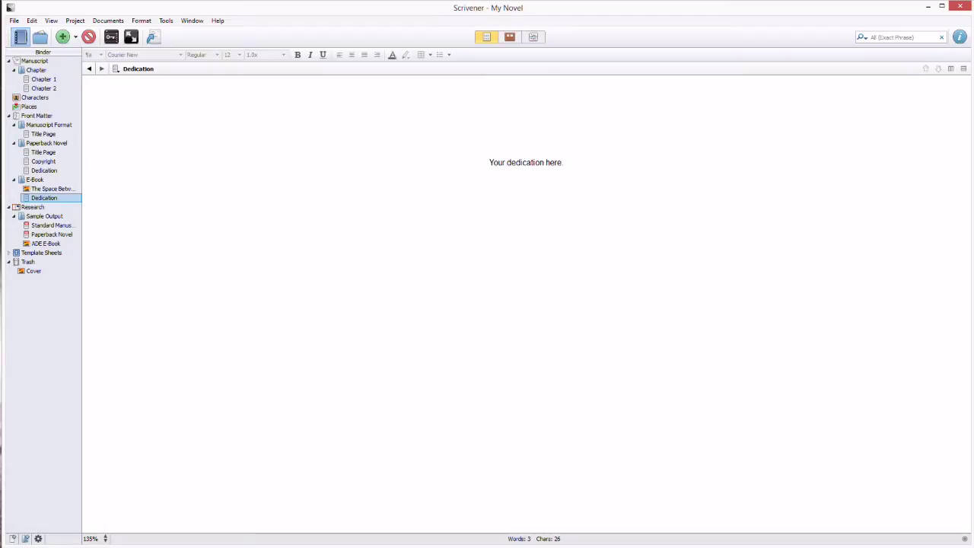
Overwrite 'Your dedication here' with a personal dedication line, then show the E-Book corkboard again.
key("Tab")
key("ctrl+a")
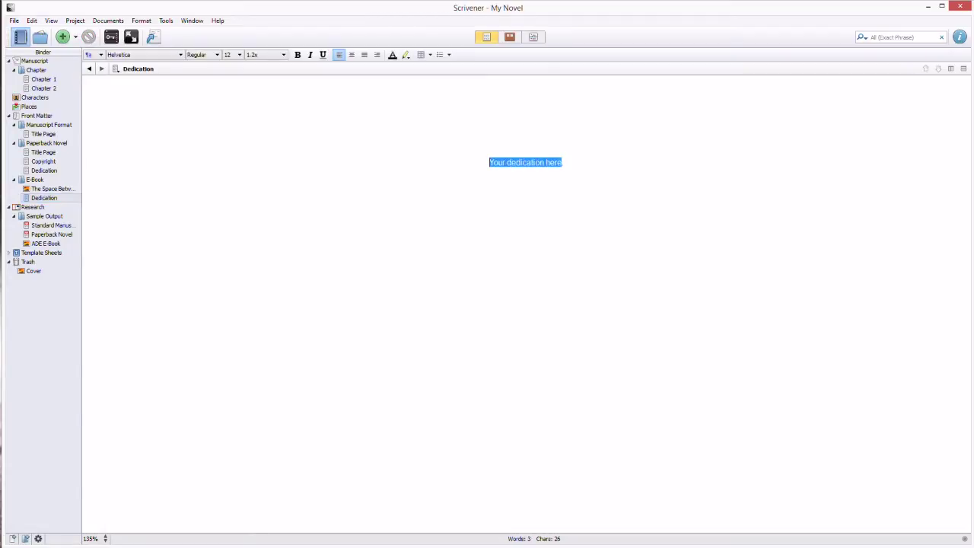
type("To Mark Ta")
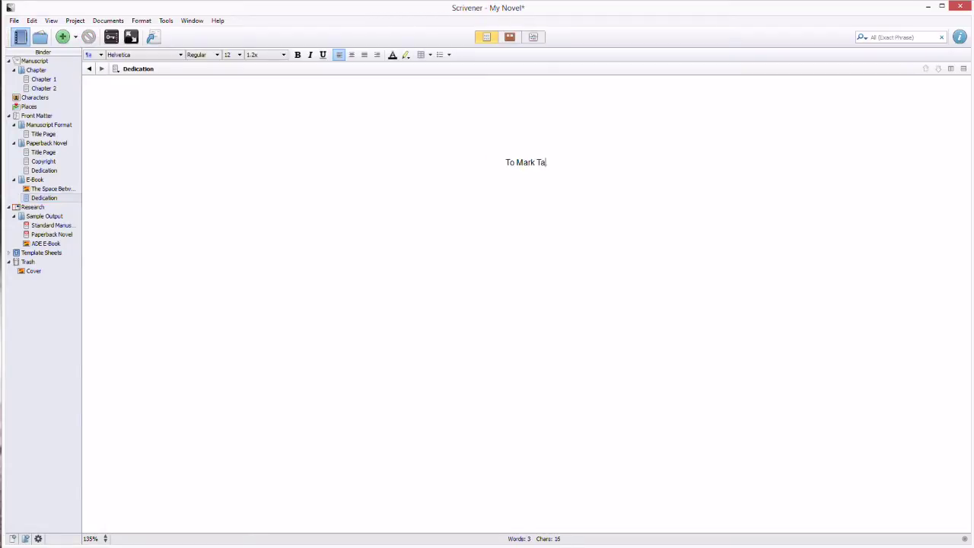
type("ain.")
left_click(52, 189)
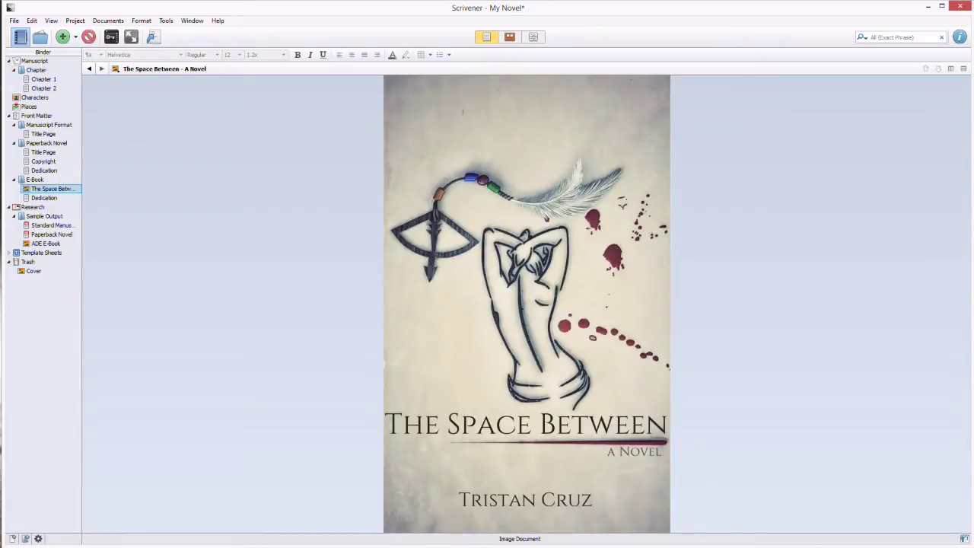
left_click(34, 180)
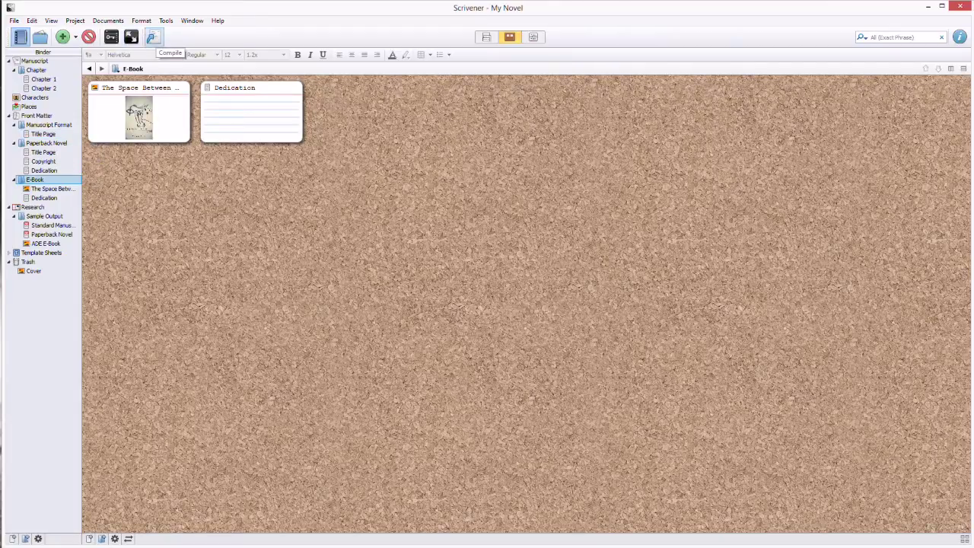
In Compile, keep Custom format, set Compile For to ePub eBook (.epub), and expand full options.
left_click(153, 38)
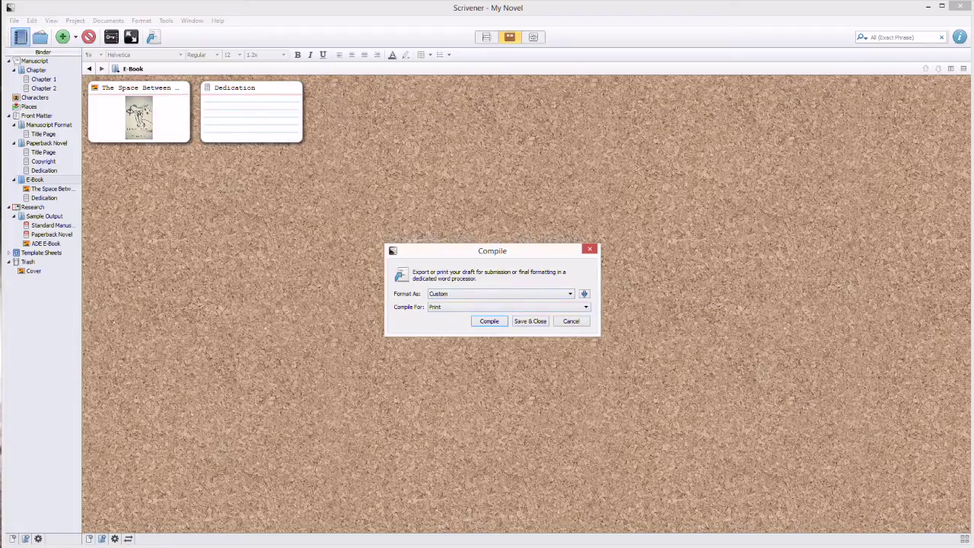
left_click(570, 294)
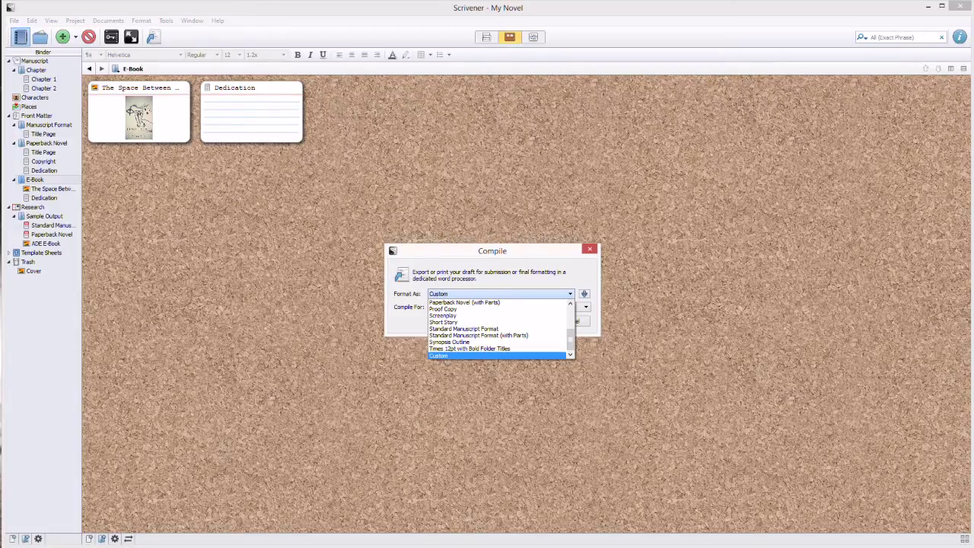
key("Return")
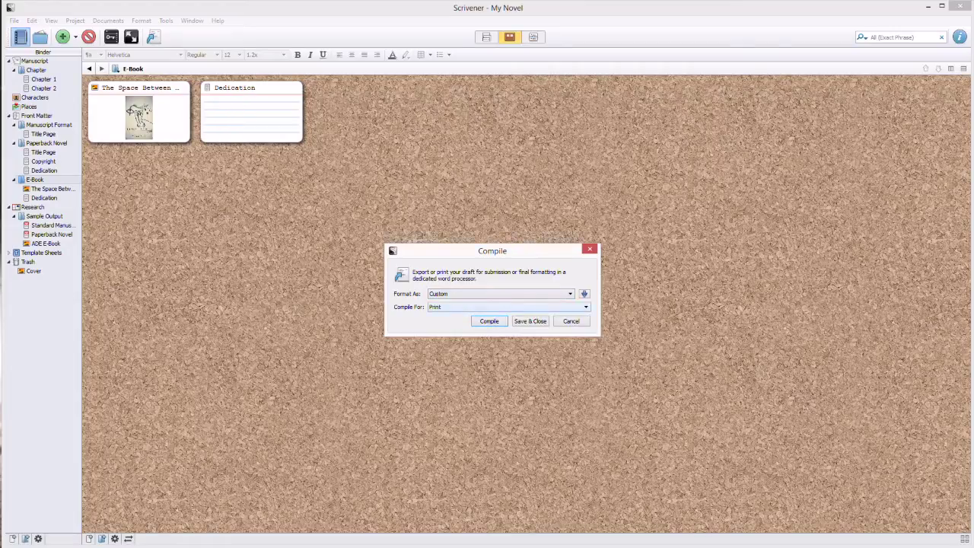
key("alt+Down")
key("Down")
key("Down")
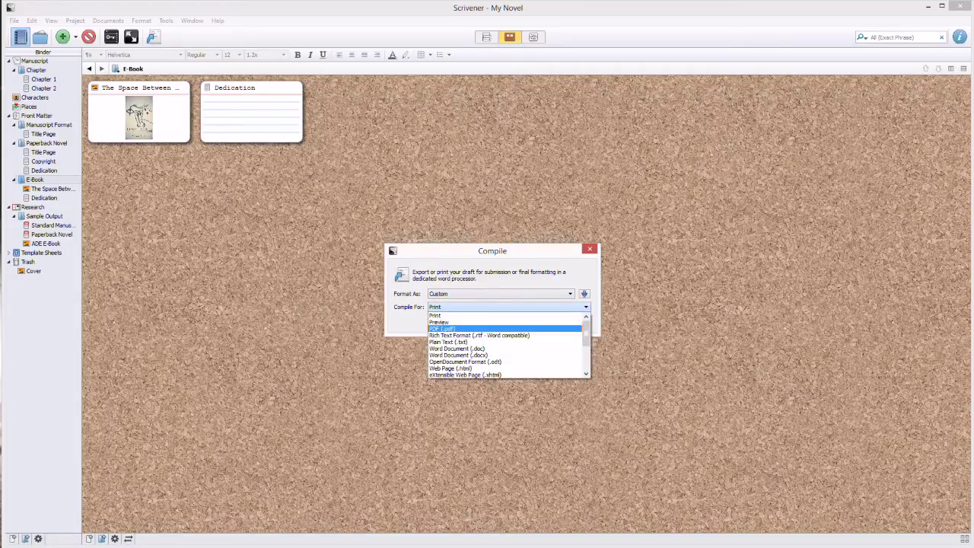
key("Down")
key("Down")
key("Down")
key("Down")
key("Down")
key("Down")
key("Down")
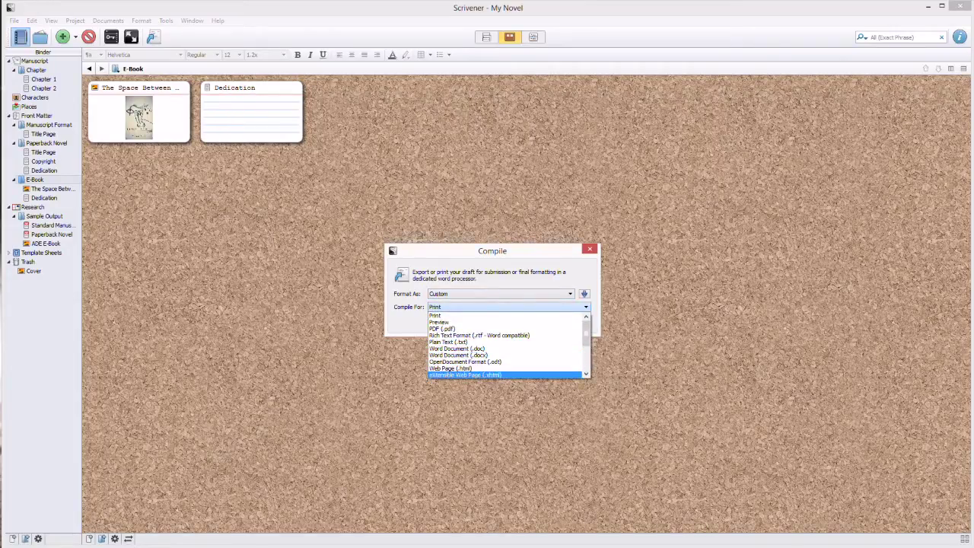
scroll(509, 345, "down", 2)
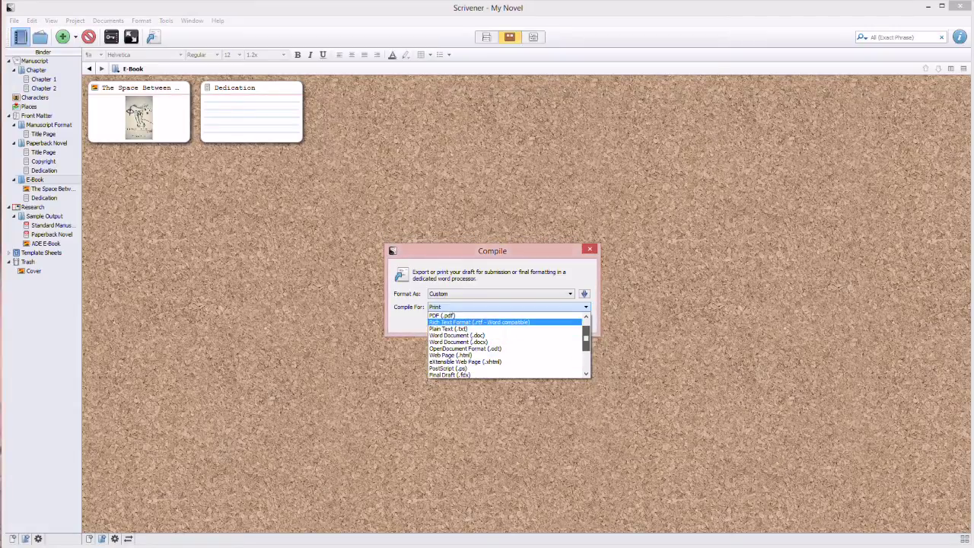
key("Down")
key("Down")
key("Down")
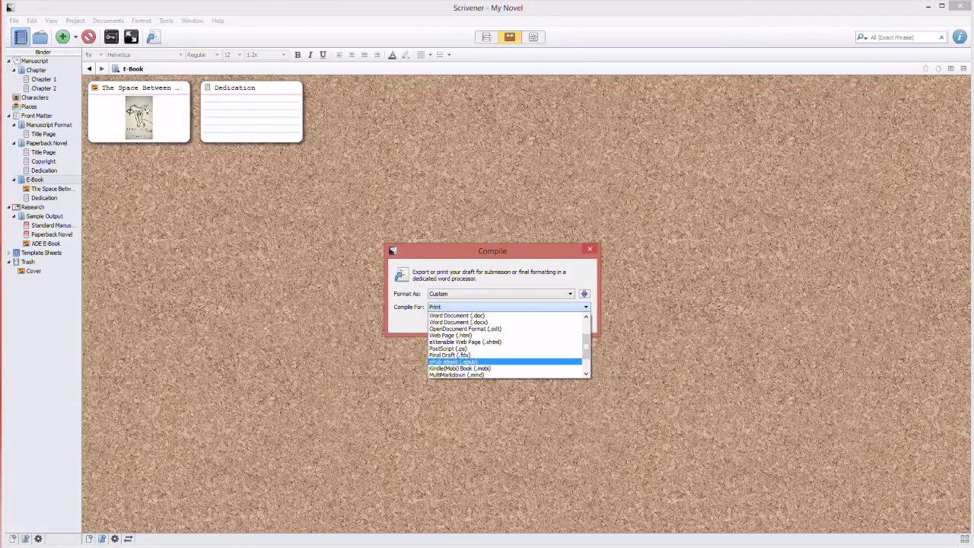
key("Return")
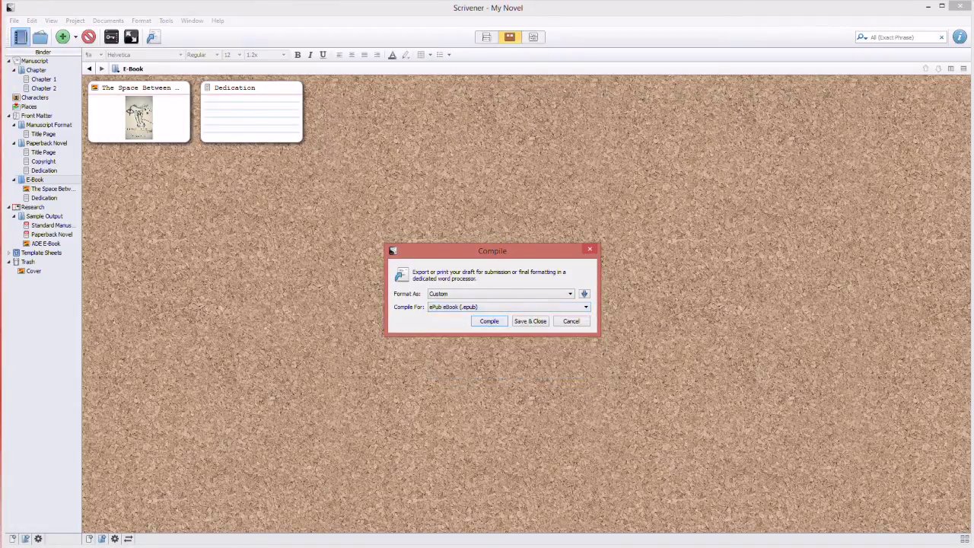
key("space")
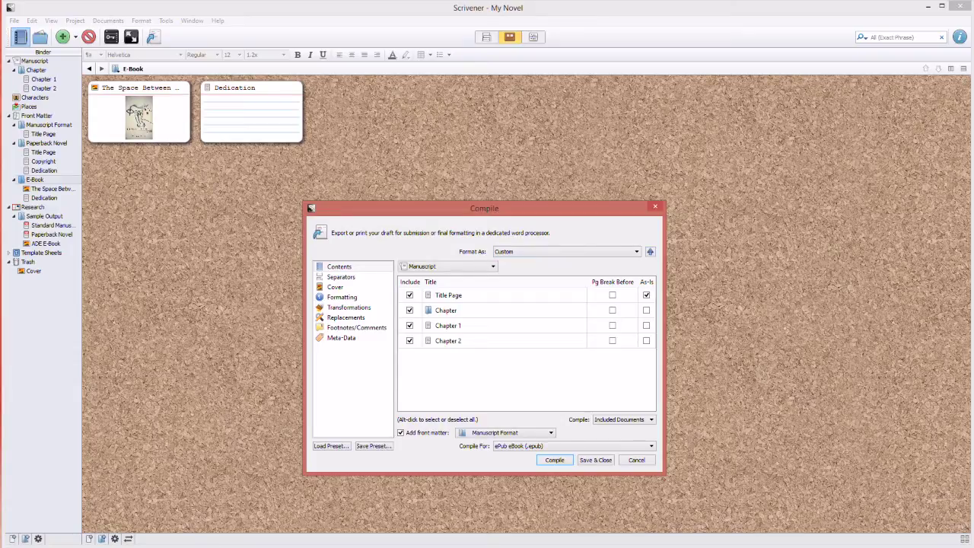
Add a page break before every item and use The Space Between - A Novel as cover.
left_click(612, 325, "alt")
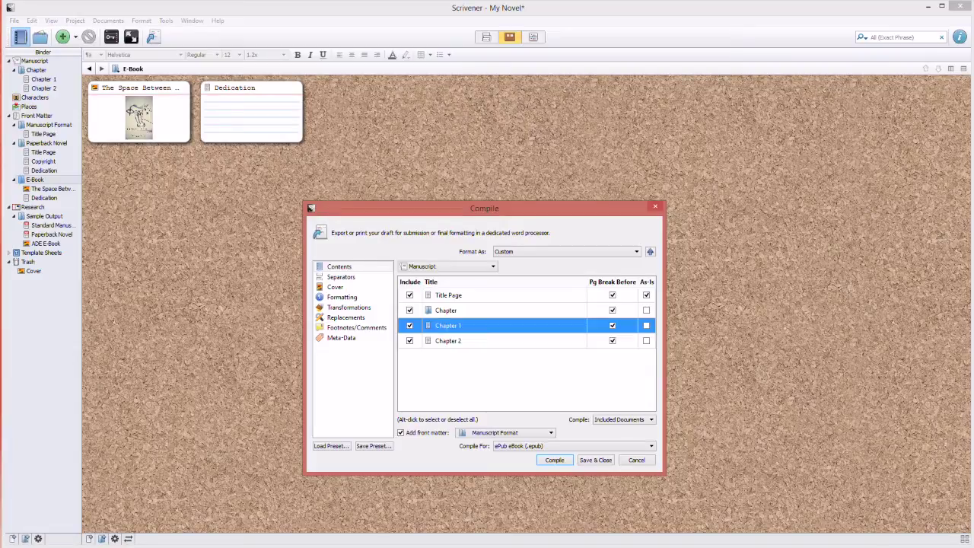
left_click(335, 287)
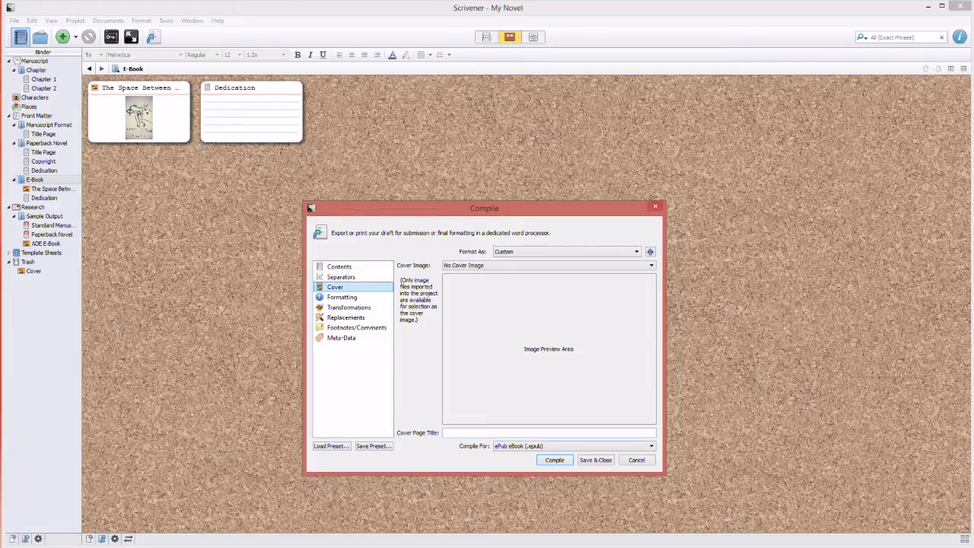
left_click(548, 265)
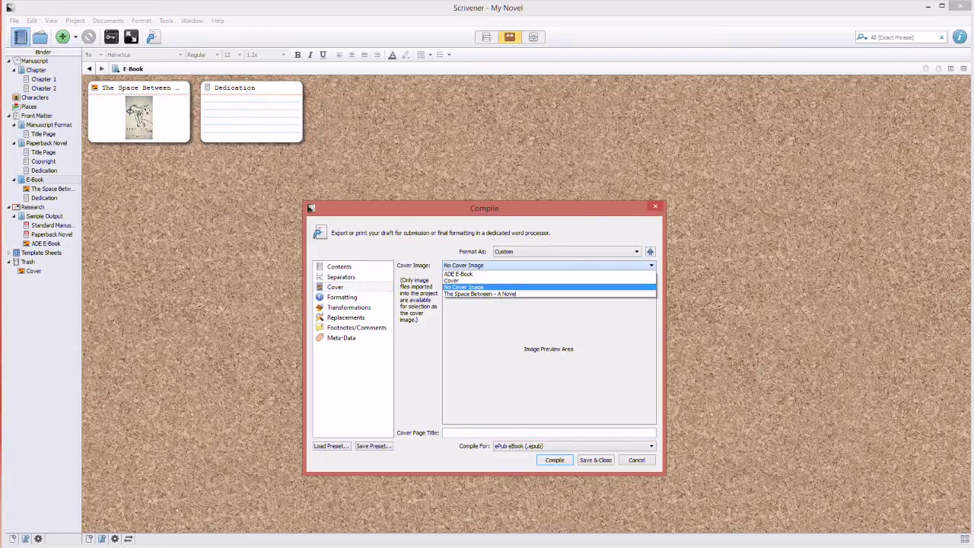
left_click(479, 294)
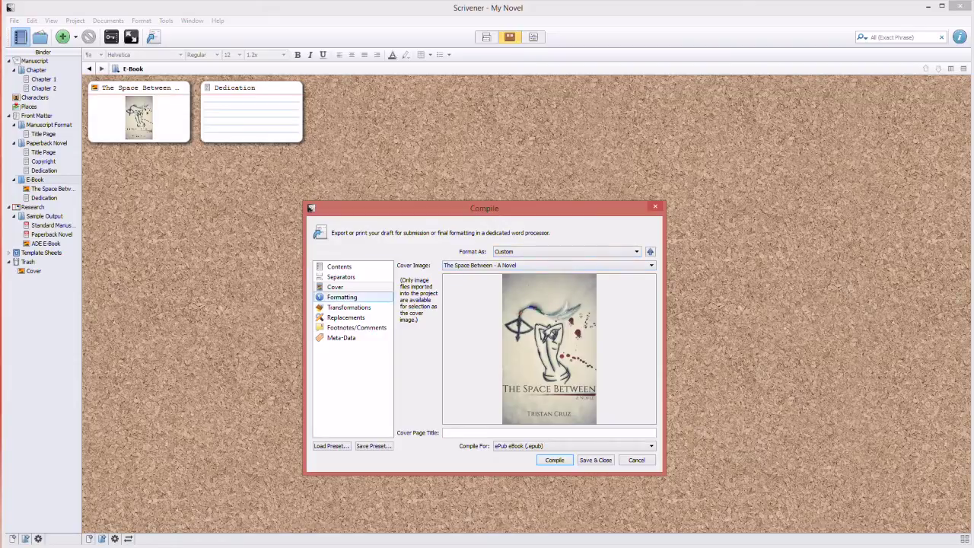
Set Compile For to Kindle (Mobi) Book (.mobi) and step through the panes to Meta-Data.
left_click(574, 446)
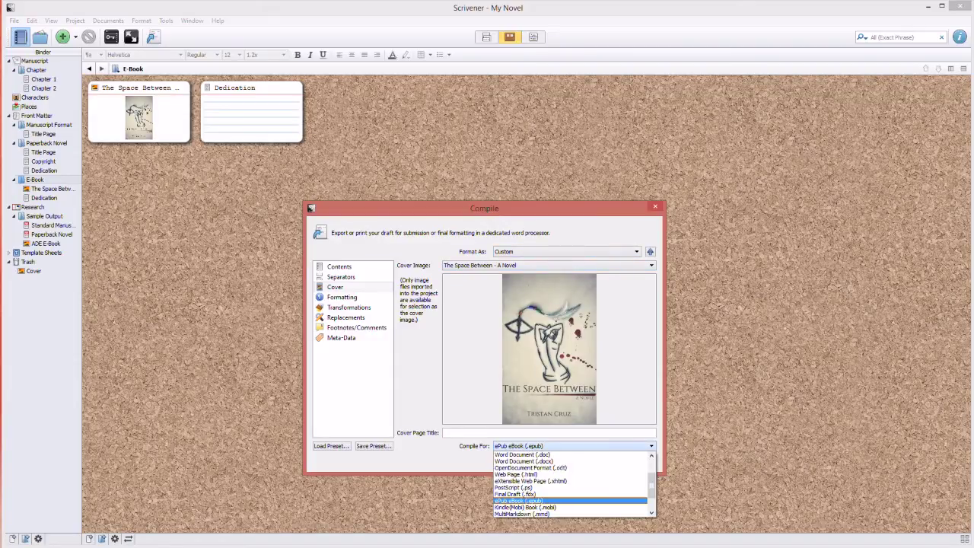
left_click(532, 507)
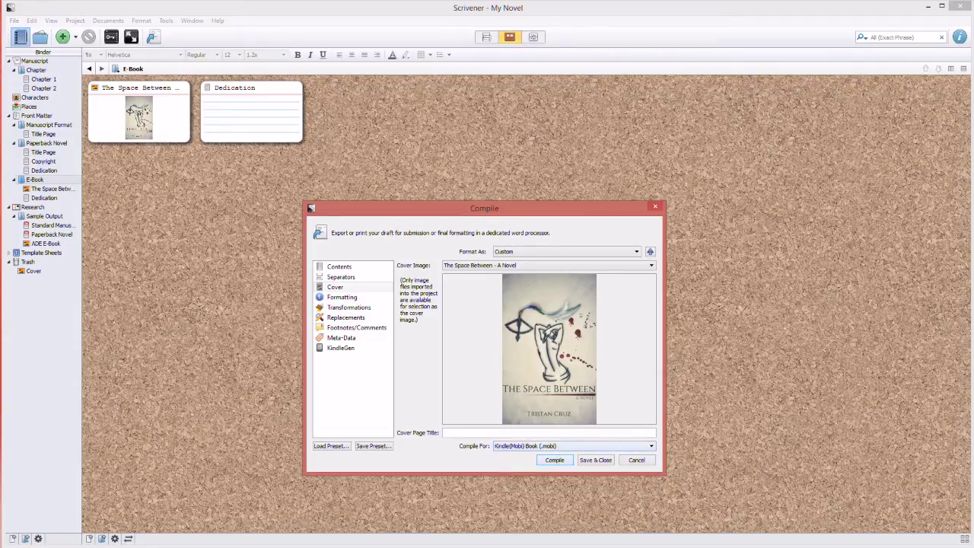
left_click(342, 297)
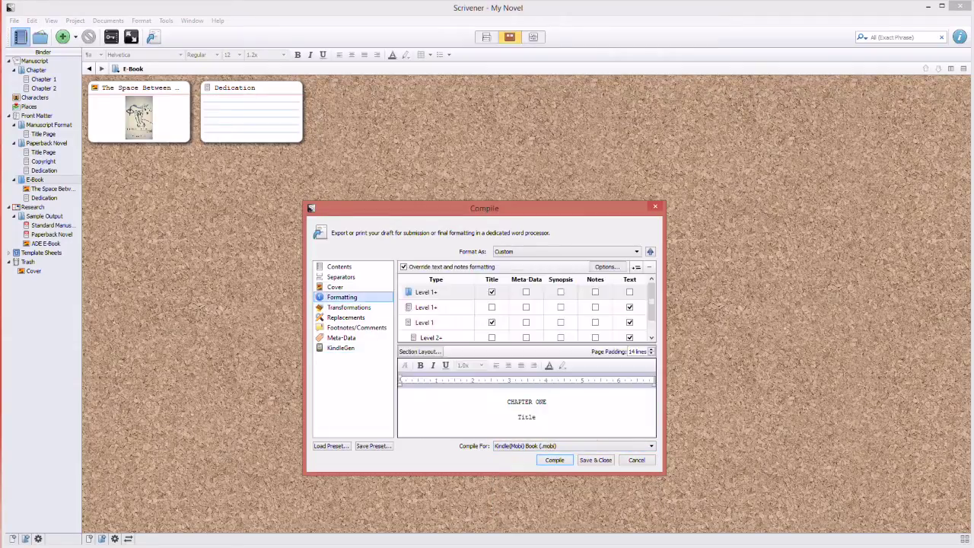
left_click(349, 307)
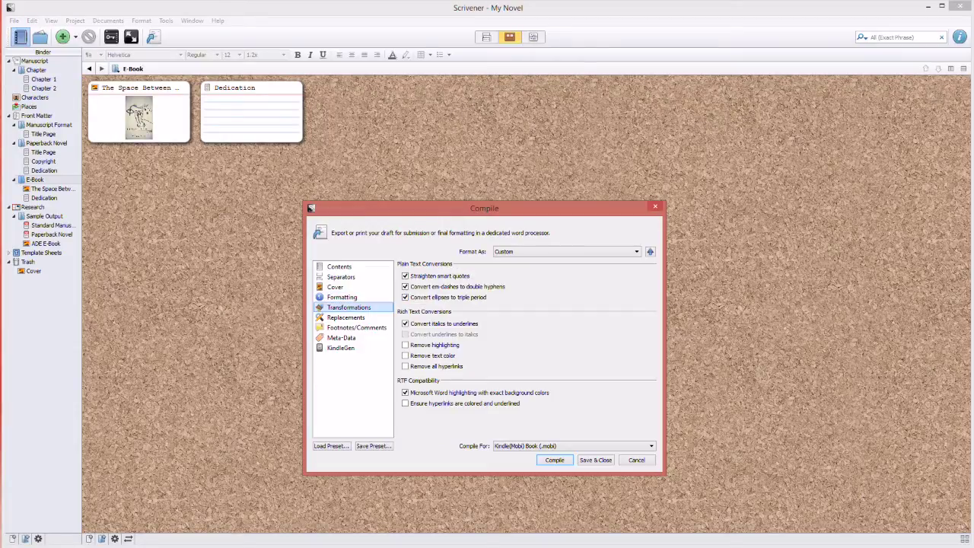
left_click(346, 317)
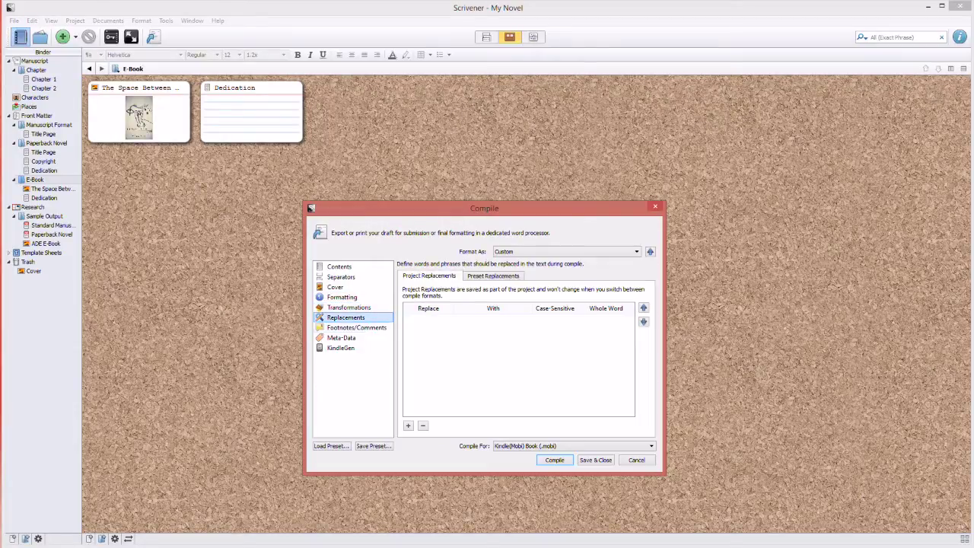
left_click(357, 327)
left_click(341, 337)
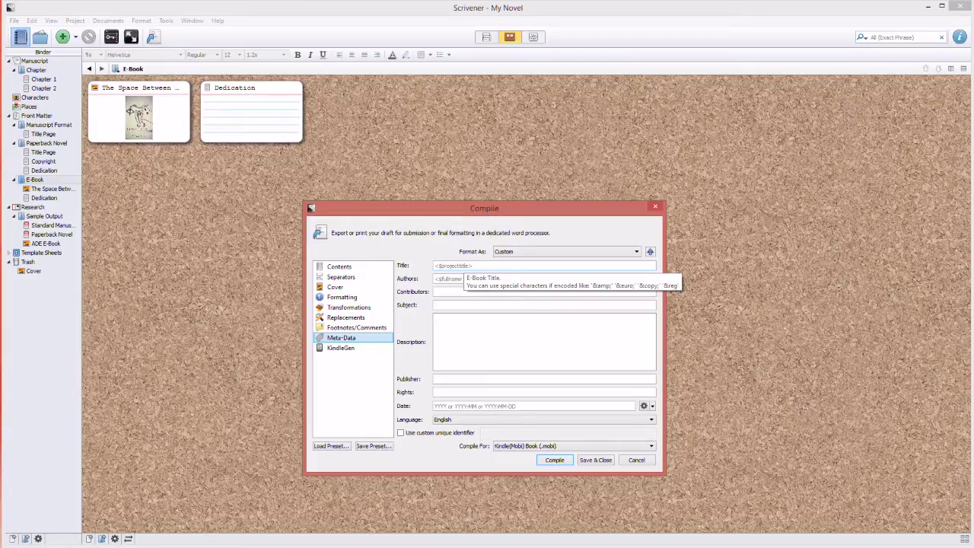
Enter the e-book title 'The Space Between' and the author's name.
left_click(456, 266)
type("The Space Between")
key("Tab")
type("Tristan Cruz")
key("Tab")
key("Tab")
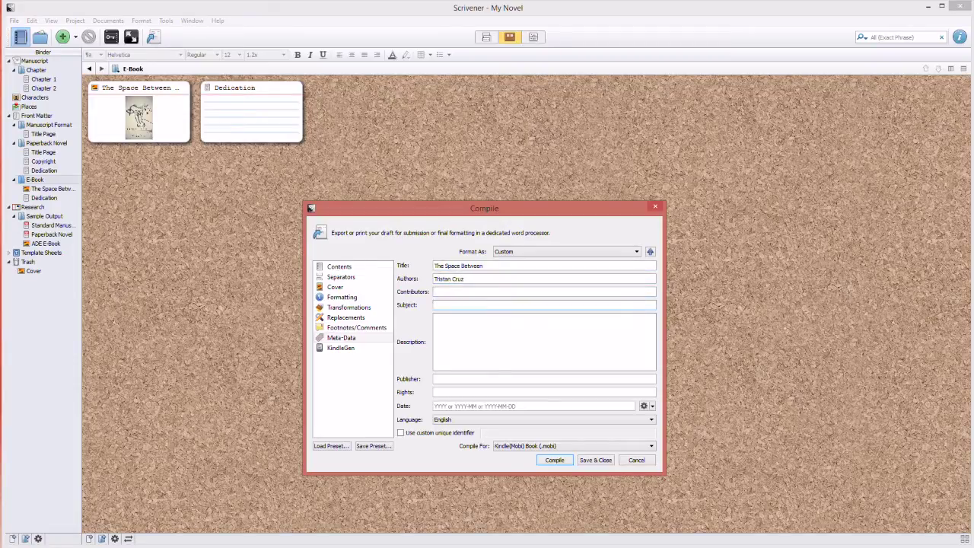
Add the description 'Test Test' and fill publisher and rights with the author's name.
left_click(435, 291)
left_click(435, 305)
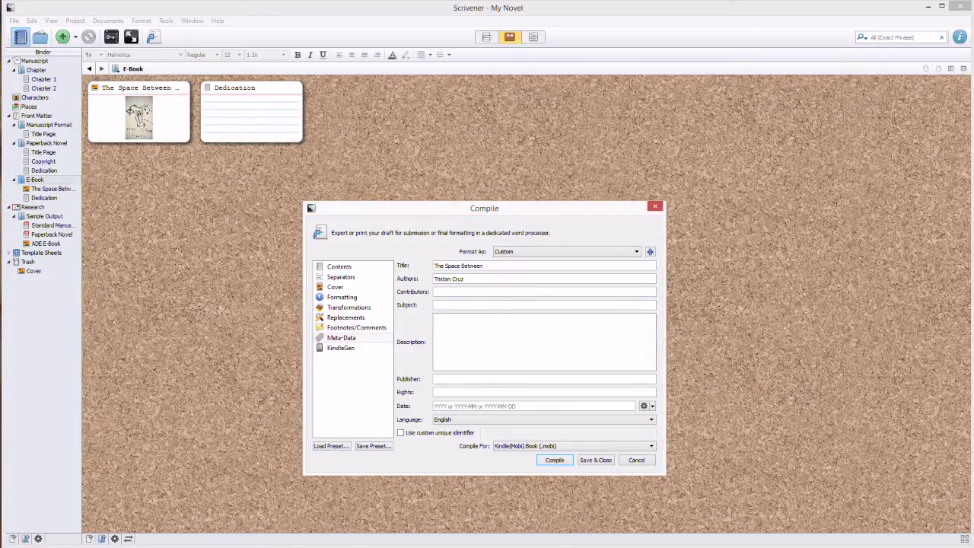
type("Test Test")
left_click(434, 378)
type("Tristan")
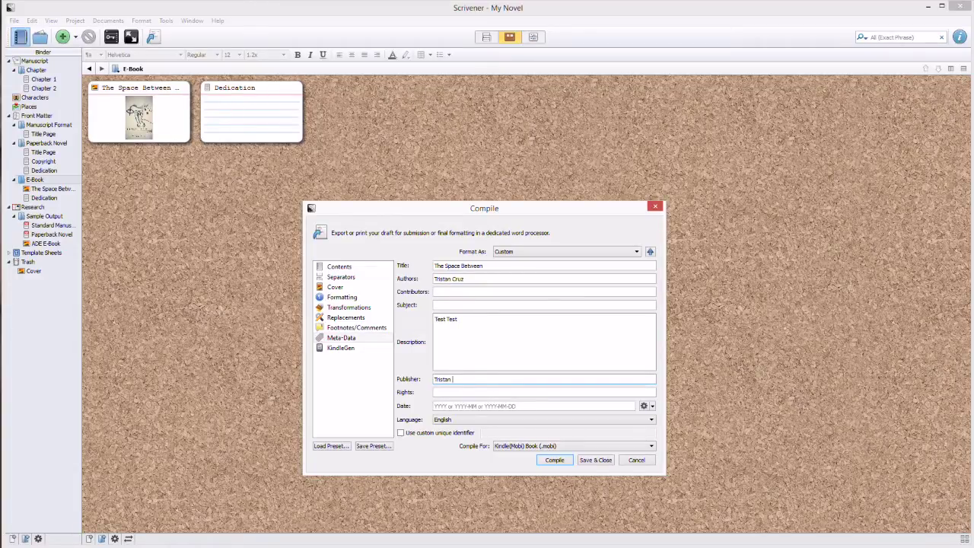
type(" Cruz")
left_click(544, 392)
type("Tristan Cruz")
key("Tab")
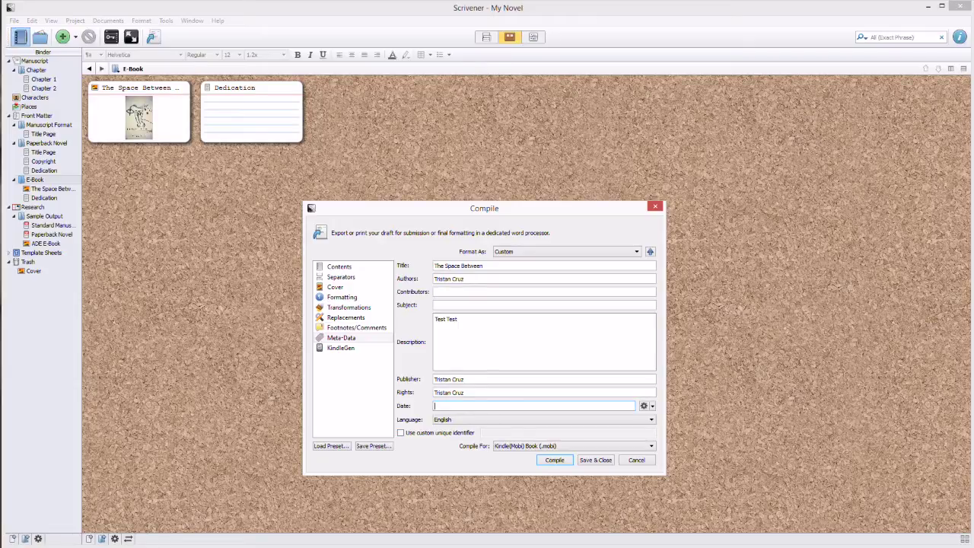
left_click(349, 307)
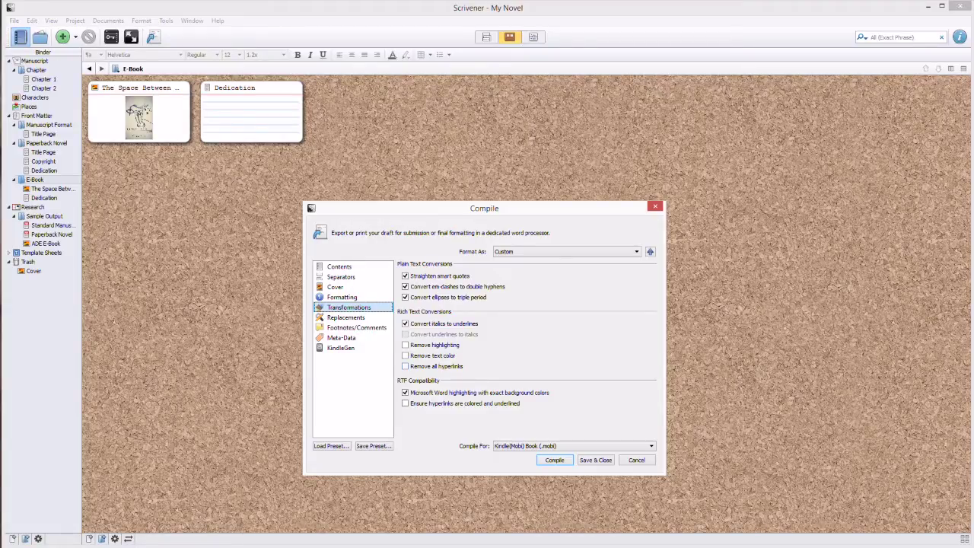
Change Compile For back to ePub eBook (.epub) and close the Compile dialog.
left_click(573, 446)
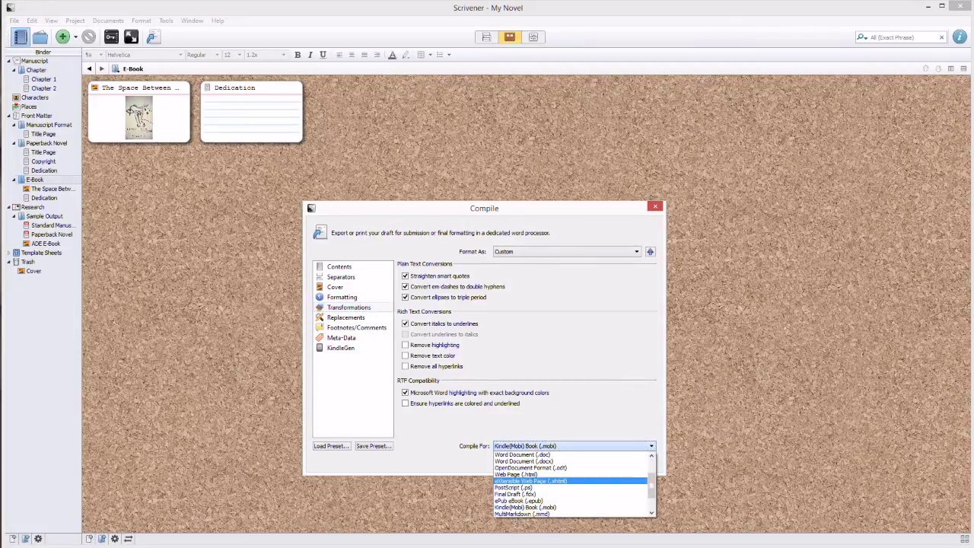
left_click(532, 500)
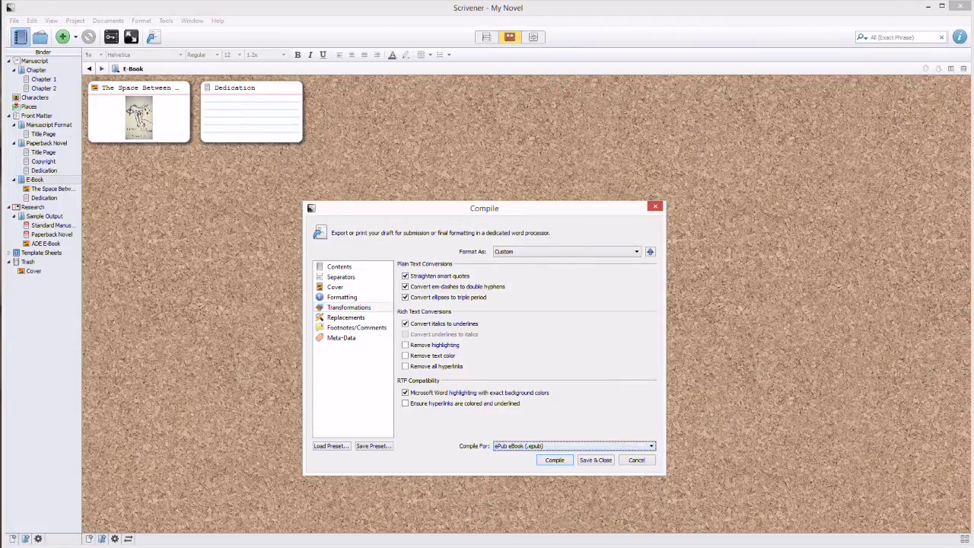
left_click(573, 446)
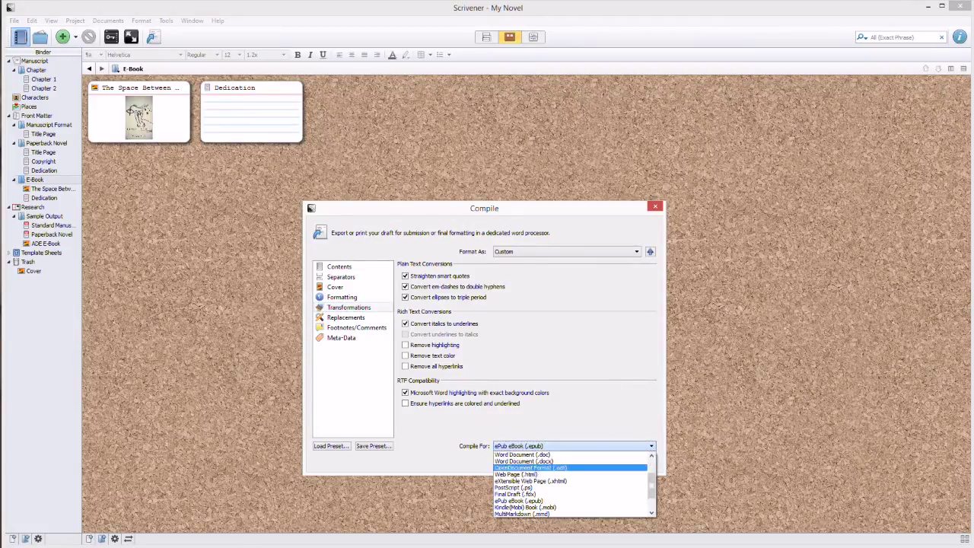
scroll(570, 484, "down", 2)
scroll(571, 484, "up", 3)
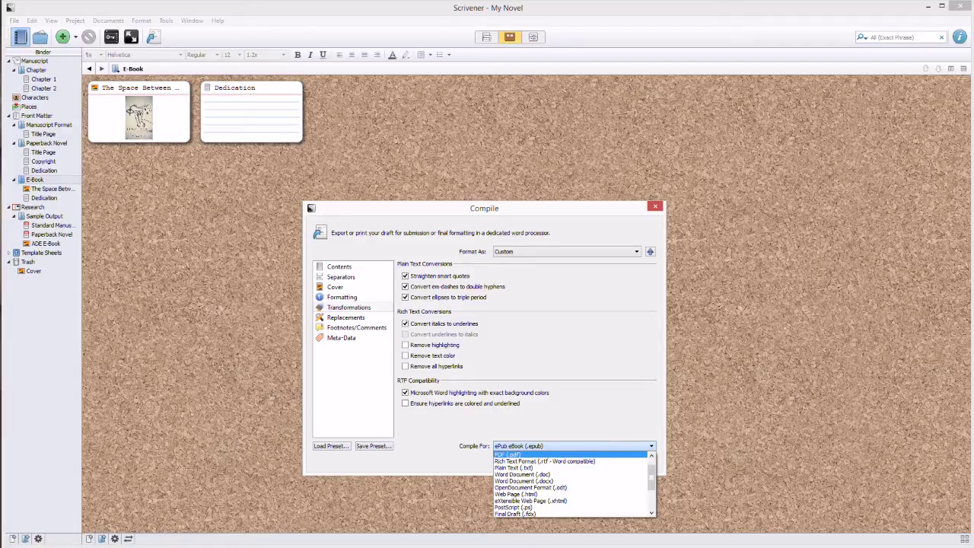
key("Escape")
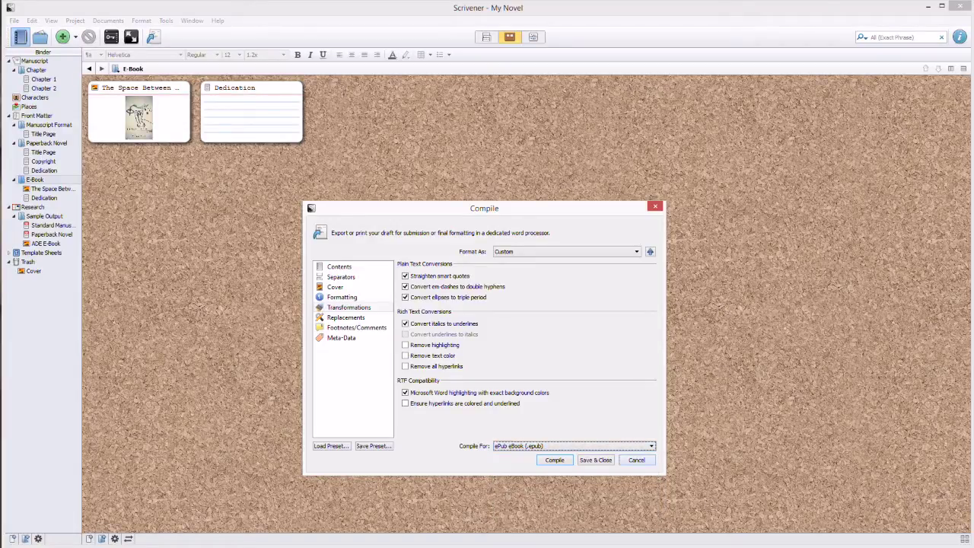
key("Escape")
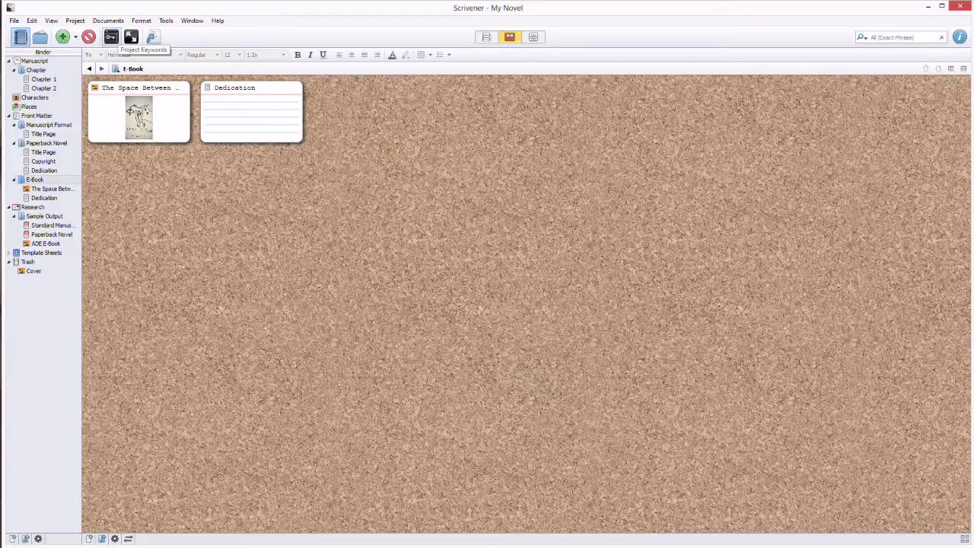
Show the Backup page of Tools > Options, with automatic backups keeping 10 copies.
left_click(32, 20)
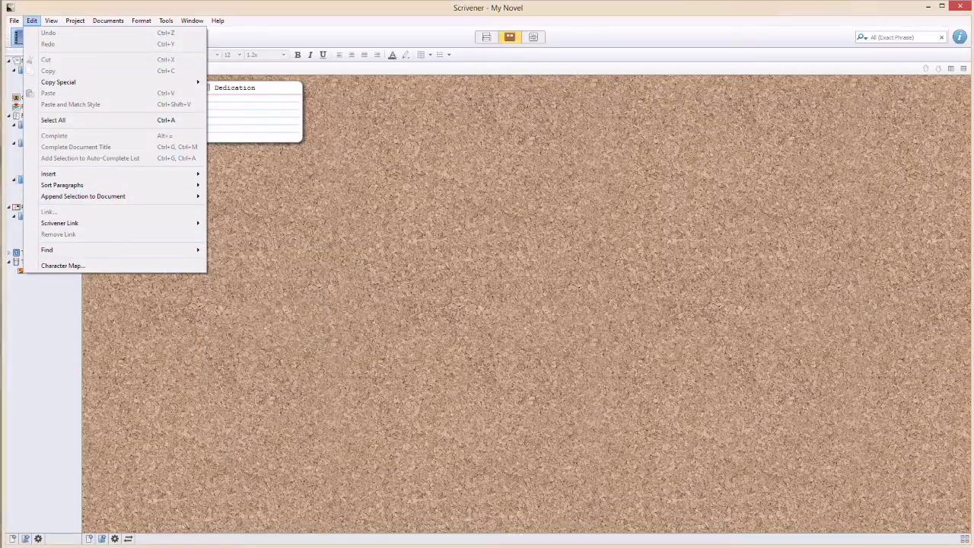
mouse_move(51, 21)
mouse_move(166, 20)
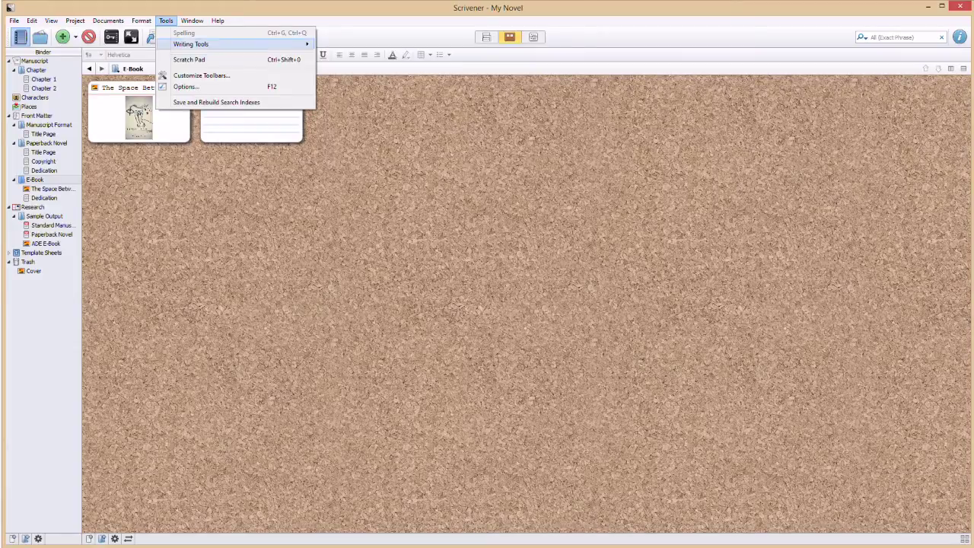
left_click(186, 87)
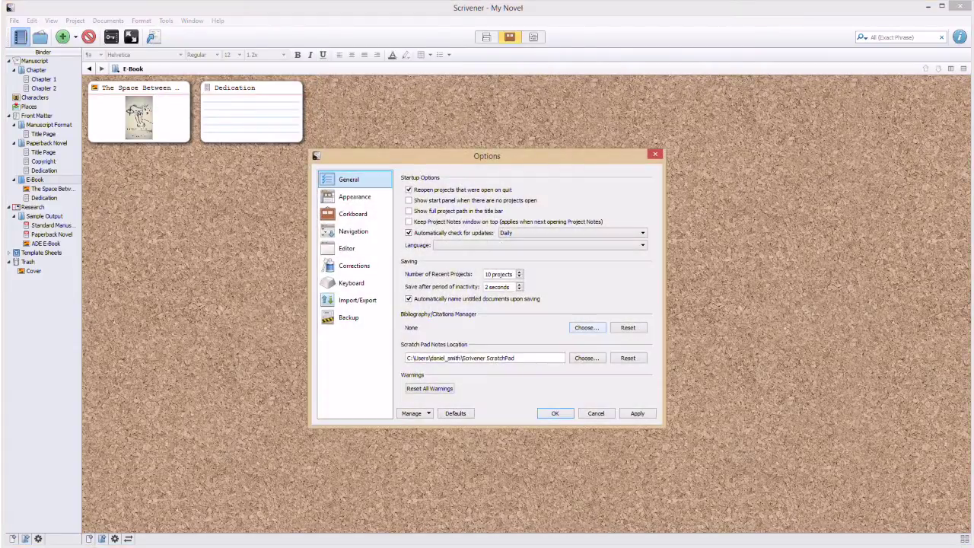
left_click(348, 317)
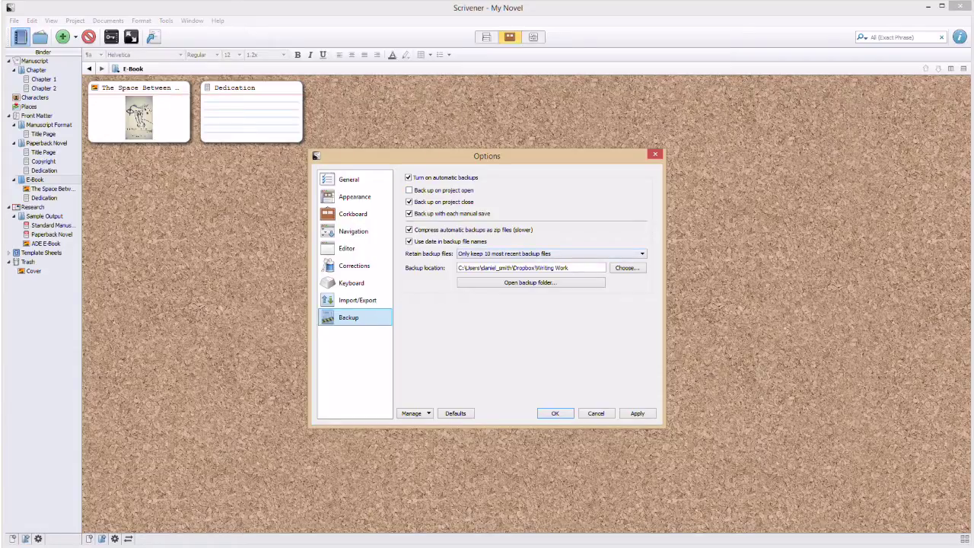
Review the backup retention count and Dropbox backup folder unchanged, then close Options.
left_click(552, 253)
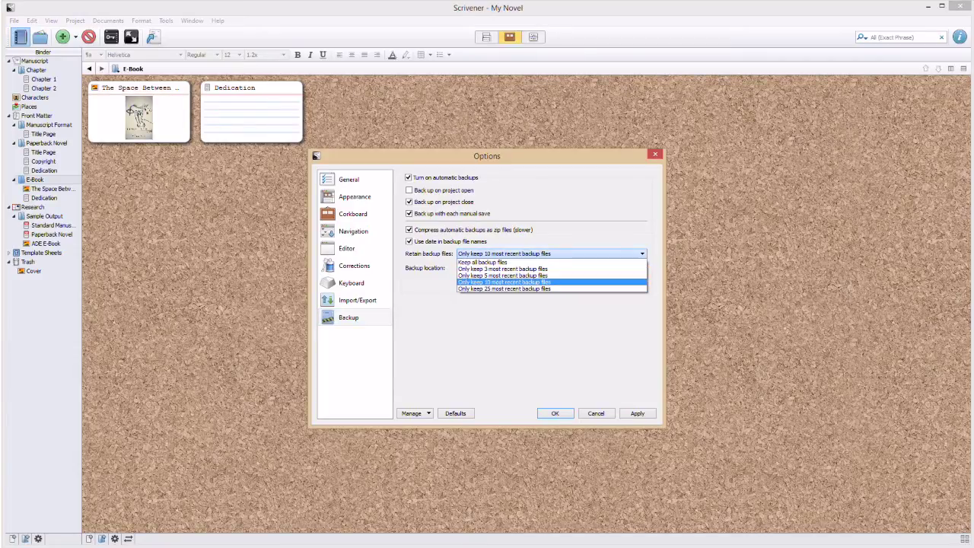
key("Escape")
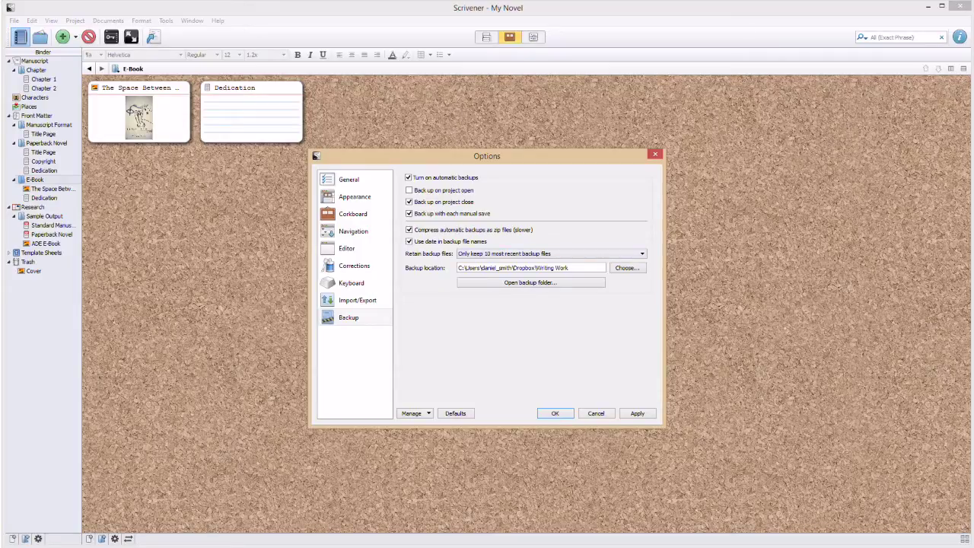
left_click(626, 267)
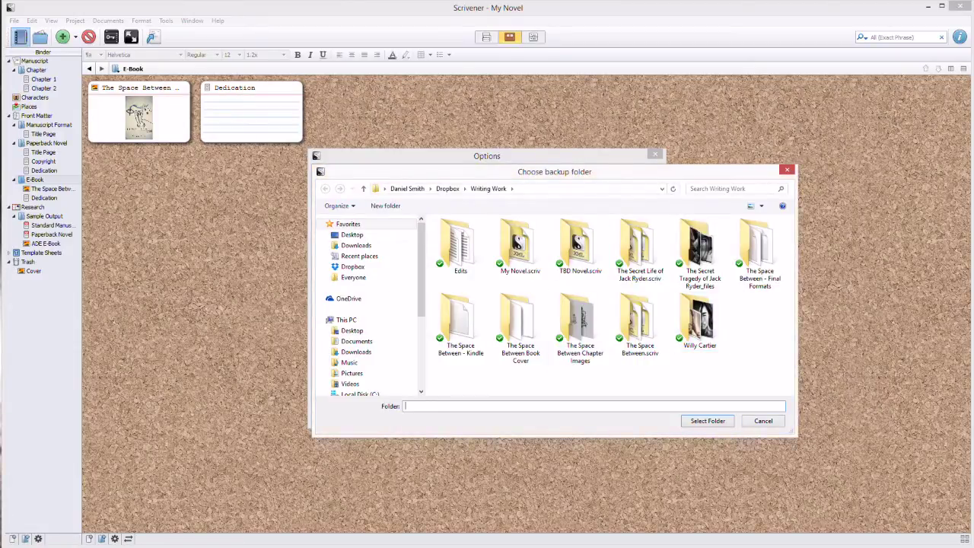
left_click(707, 421)
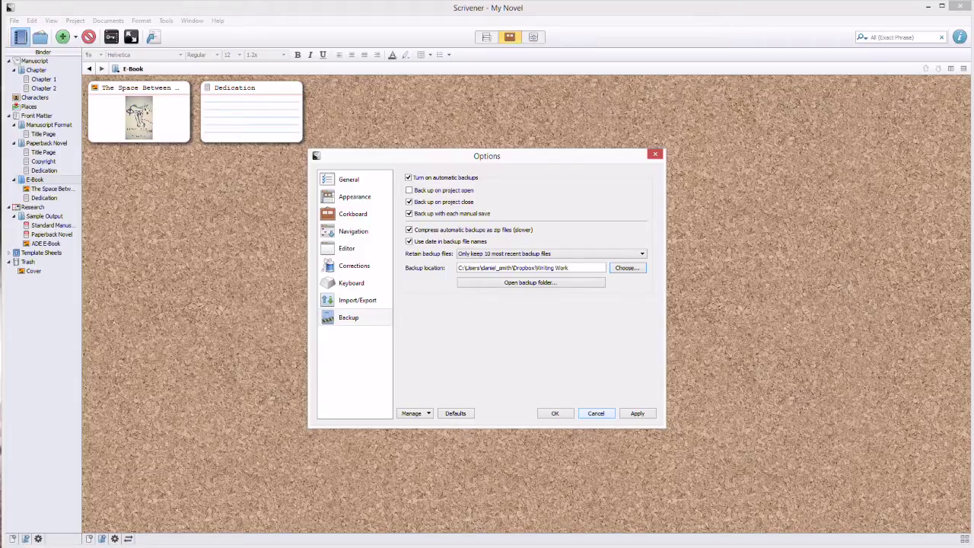
key("Escape")
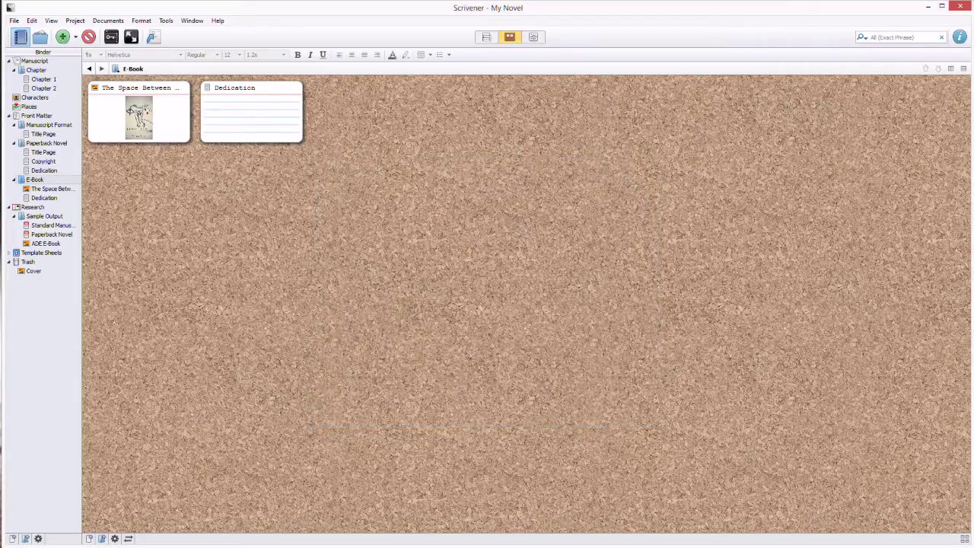